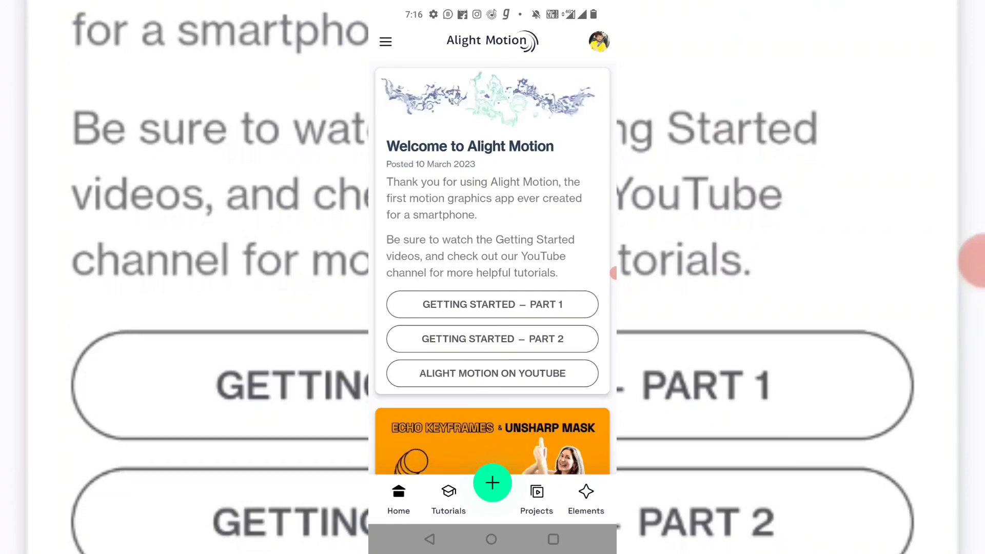
Create the vertical project and move the silhouette clip out of the frame
click(492, 483)
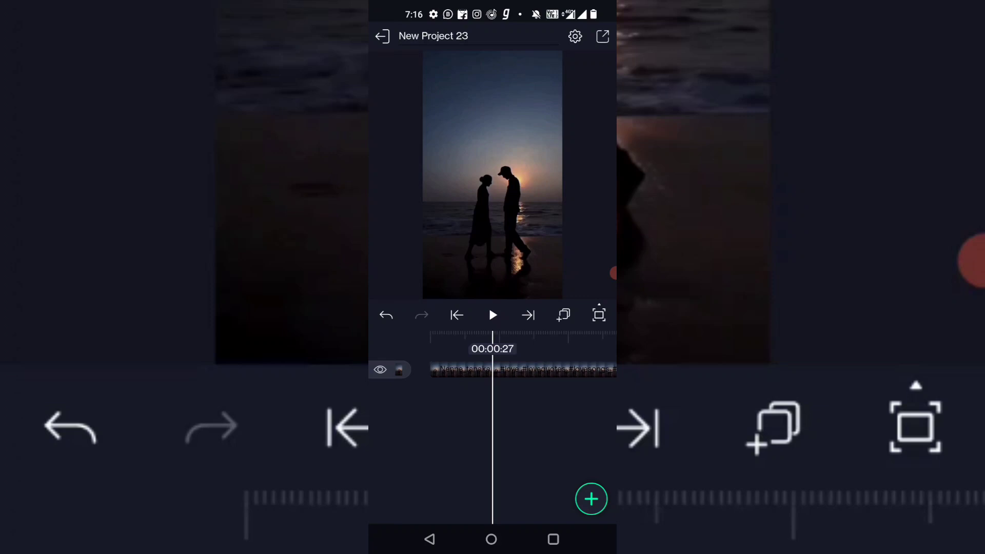
click(419, 496)
drag(539, 431, 431, 508)
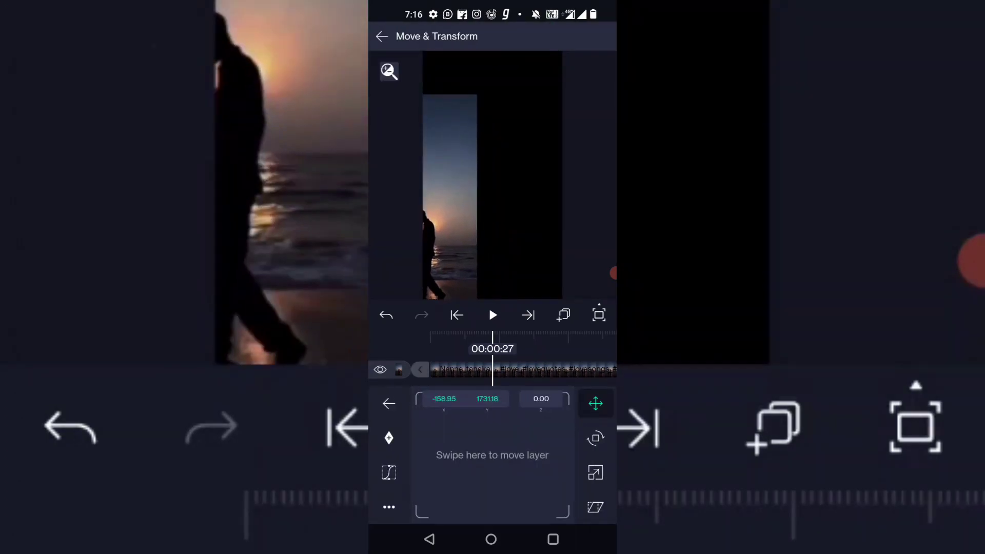
click(430, 538)
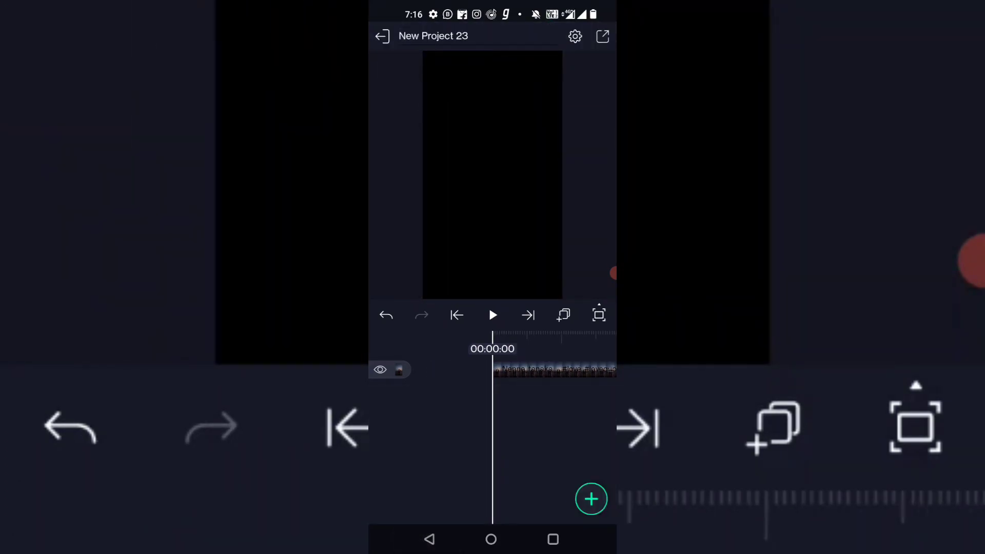
Add the beach-couple video from the phone gallery as a new layer
click(590, 500)
click(433, 369)
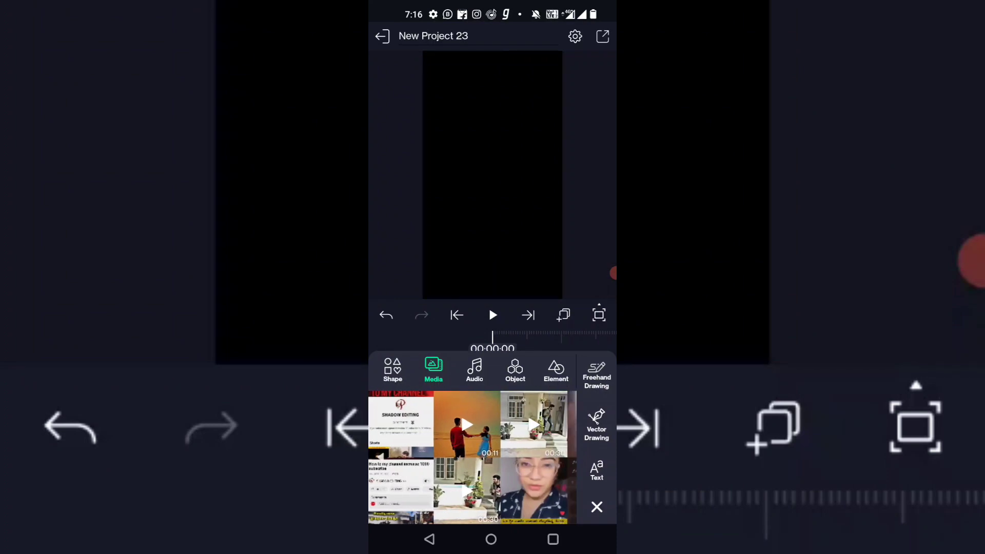
click(467, 423)
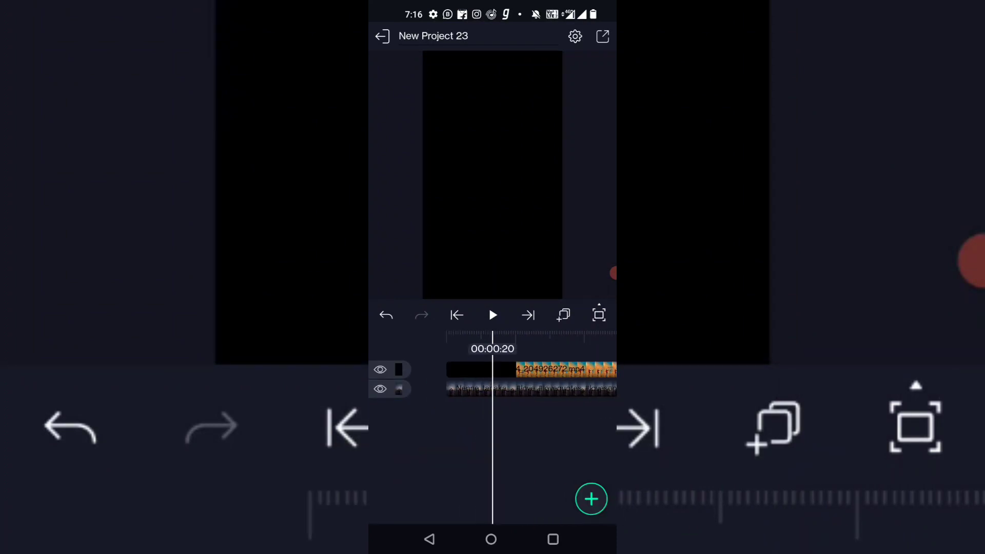
mouse_move(462, 377)
mouse_down()
mouse_move(585, 377)
mouse_move(431, 377)
mouse_move(476, 377)
mouse_up()
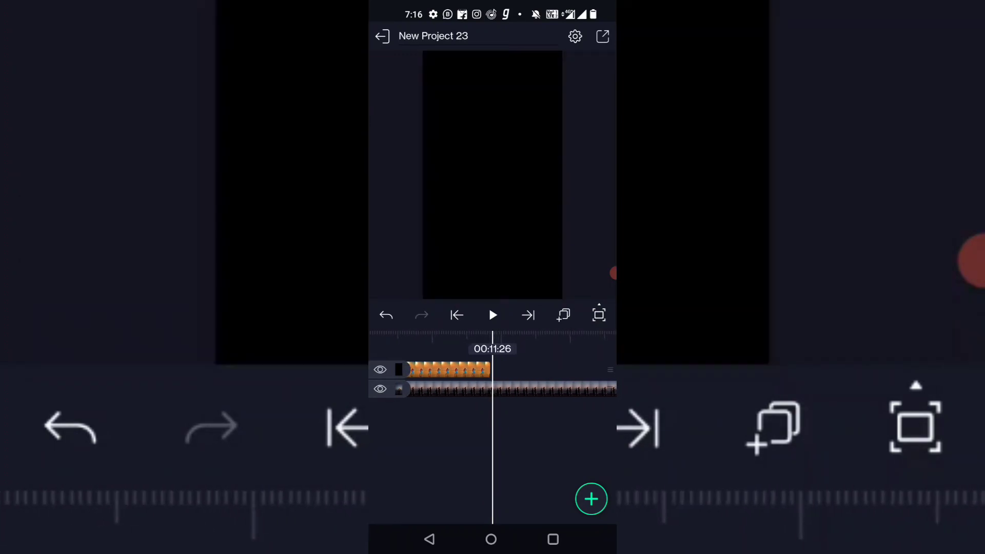
Open the English Nenne Tanaka lyrics result in Chrome and select the word 'Nenne'
click(451, 369)
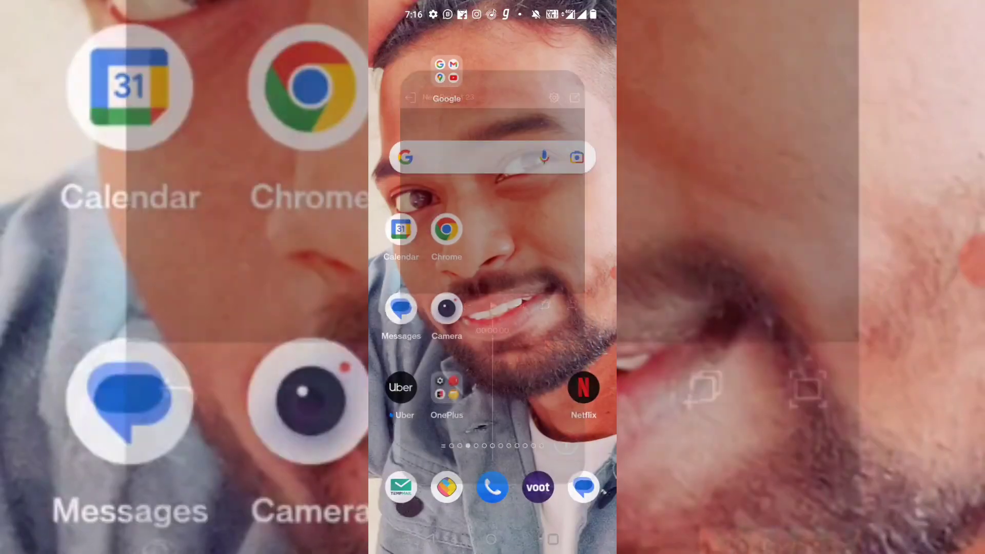
drag(492, 462, 492, 193)
scroll(493, 308, down, 3)
scroll(493, 309, up, 3)
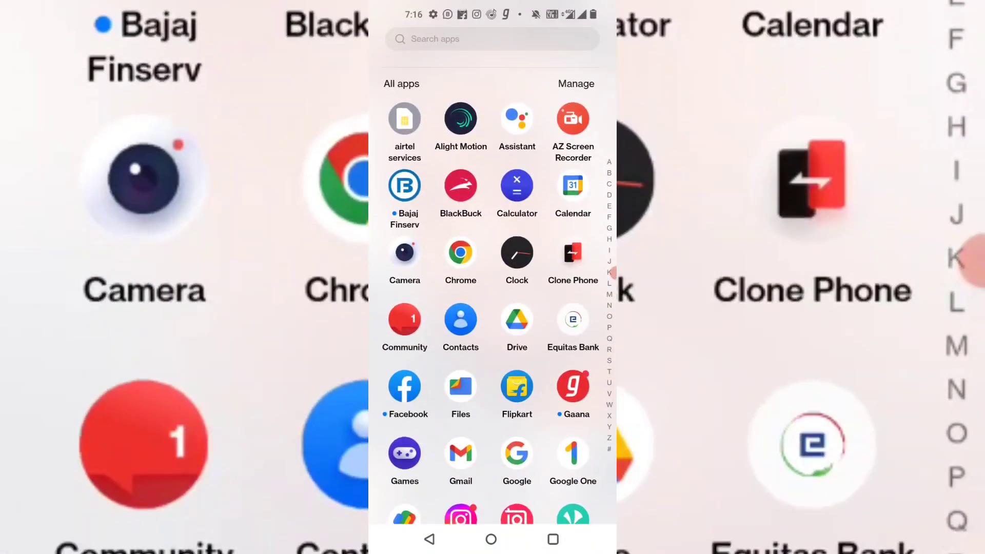
click(460, 248)
scroll(492, 254, up, 10)
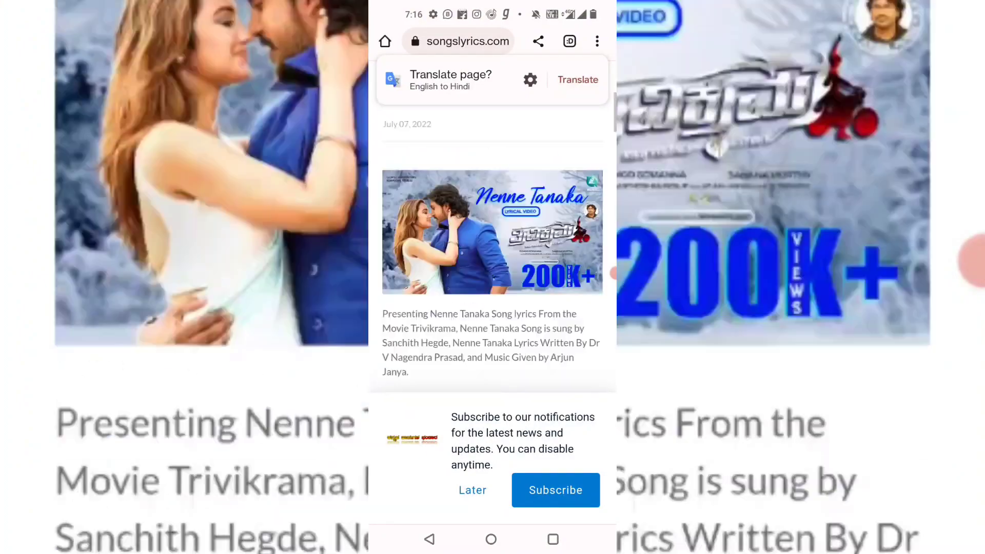
key(alt+Left)
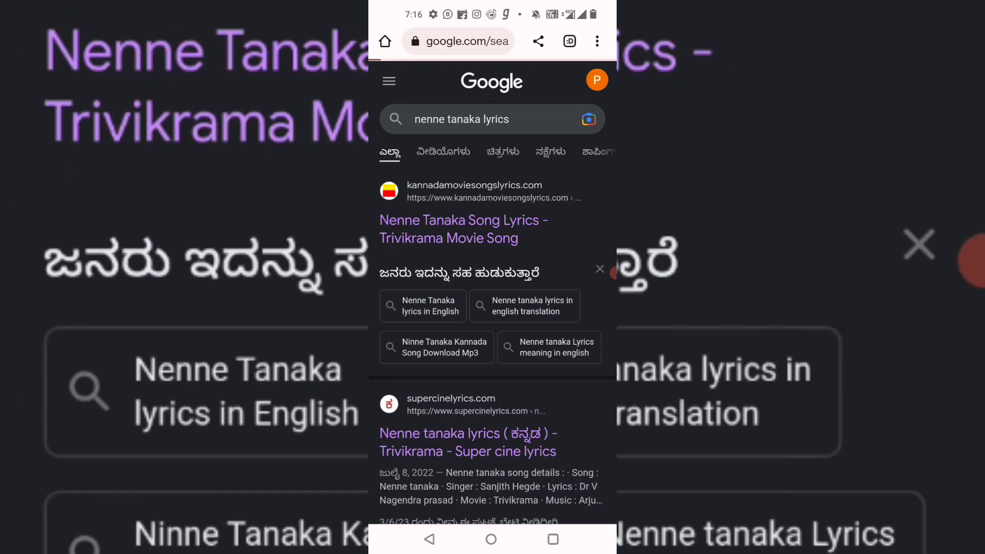
click(463, 229)
scroll(493, 308, down, 5)
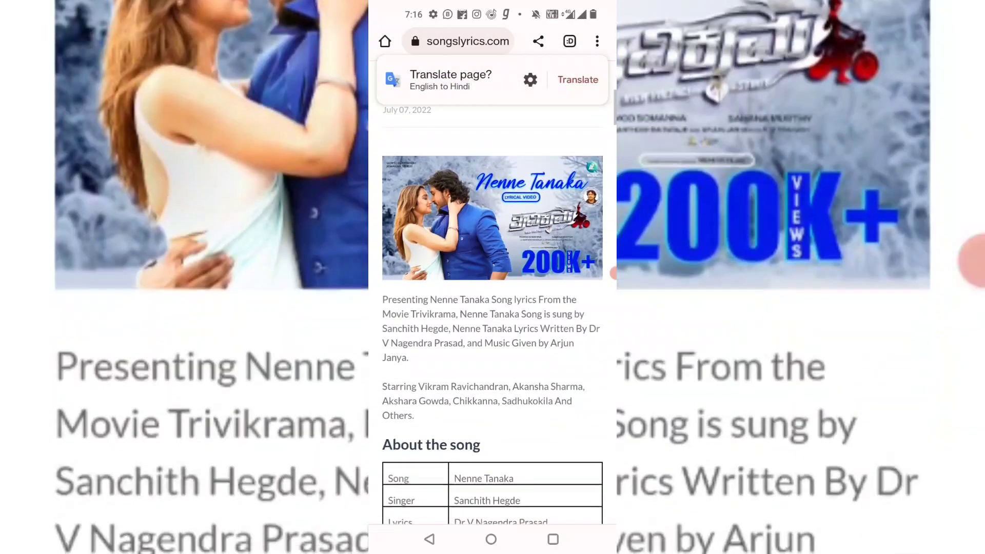
scroll(492, 308, down, 5)
scroll(492, 308, down, 5)
scroll(493, 308, down, 5)
scroll(492, 308, down, 5)
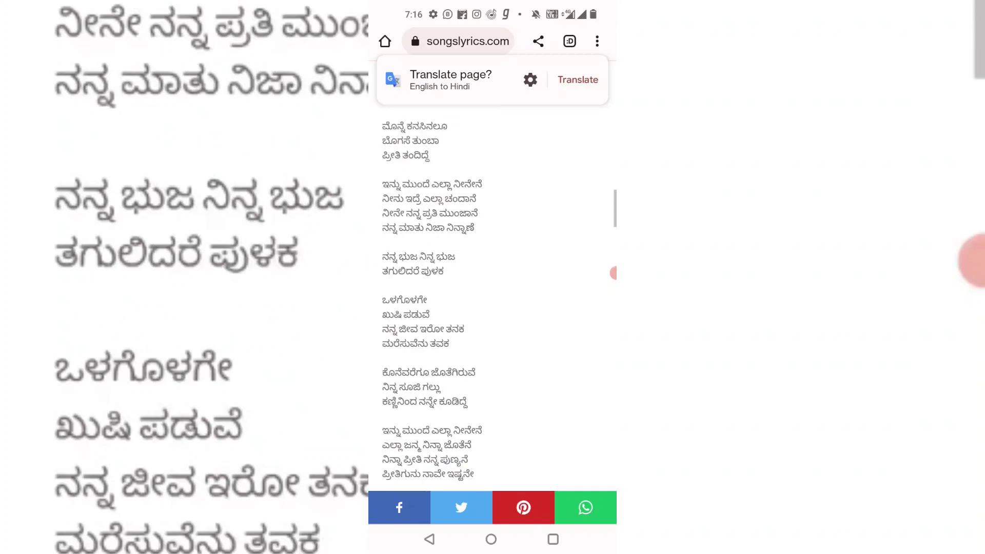
scroll(492, 308, down, 5)
scroll(492, 308, down, 3)
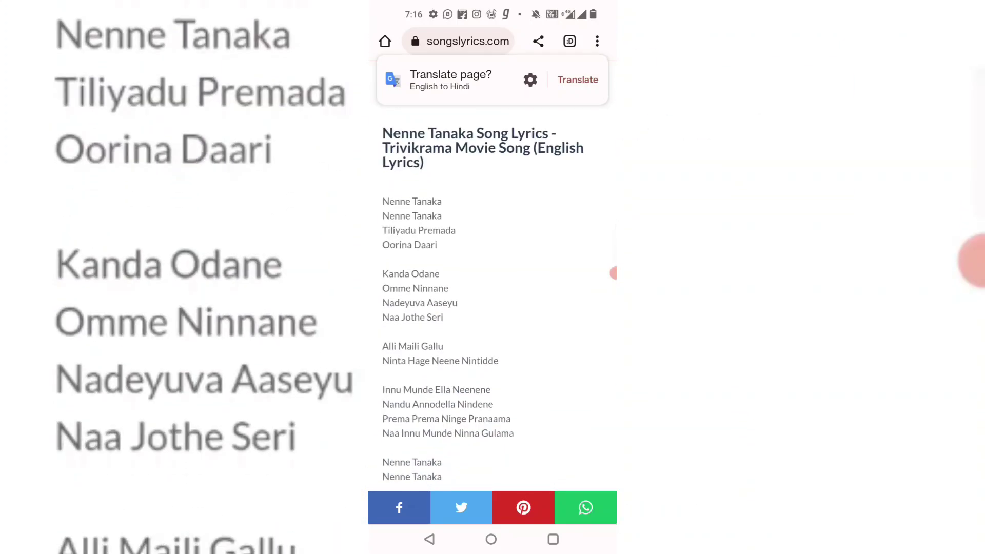
double_click(412, 200)
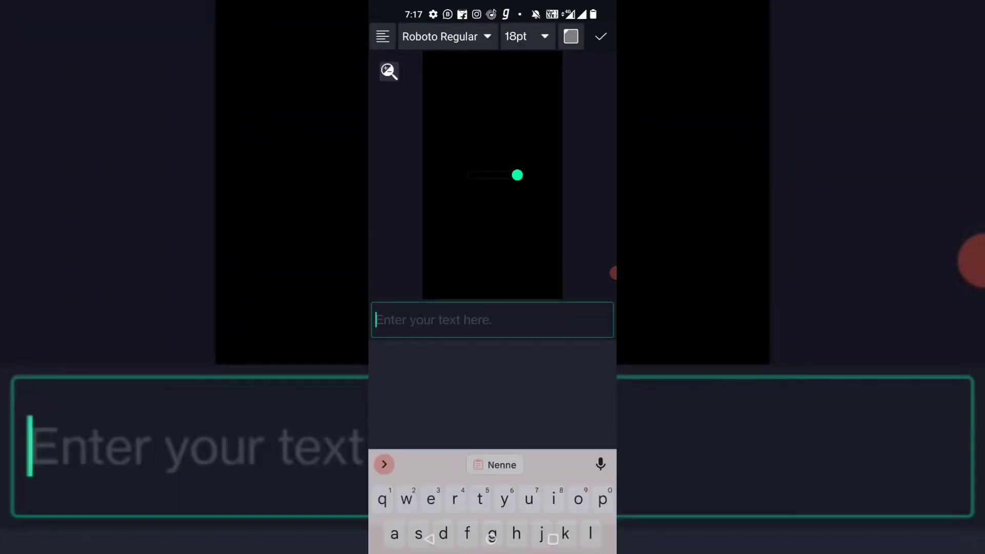
Start the 'Nenne' text layer and set its colour, trying blue and then black
click(493, 364)
click(570, 36)
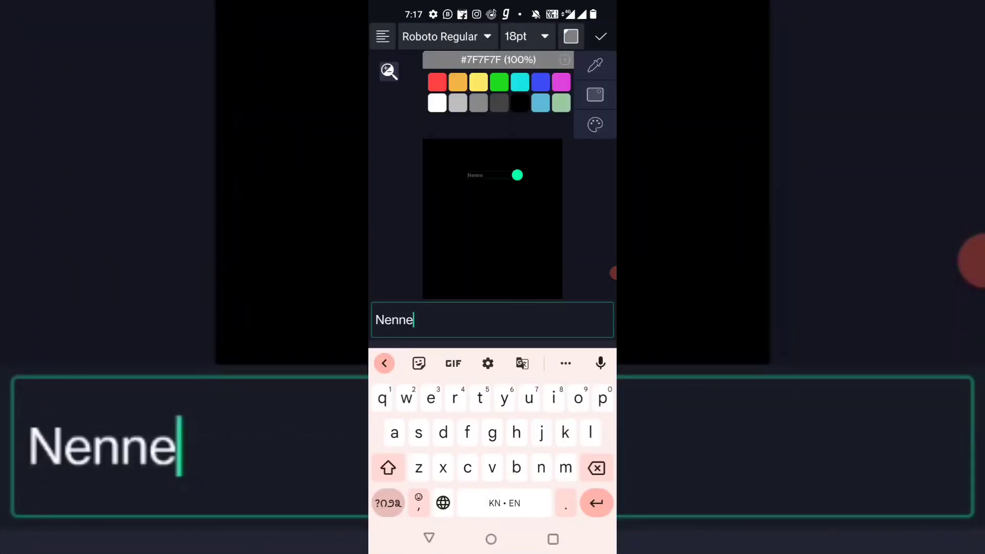
click(540, 82)
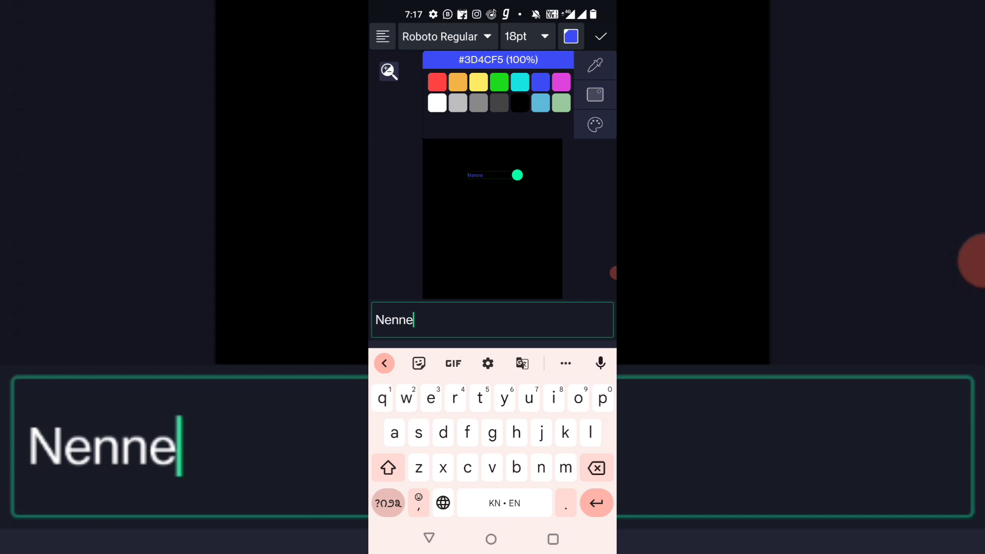
click(520, 103)
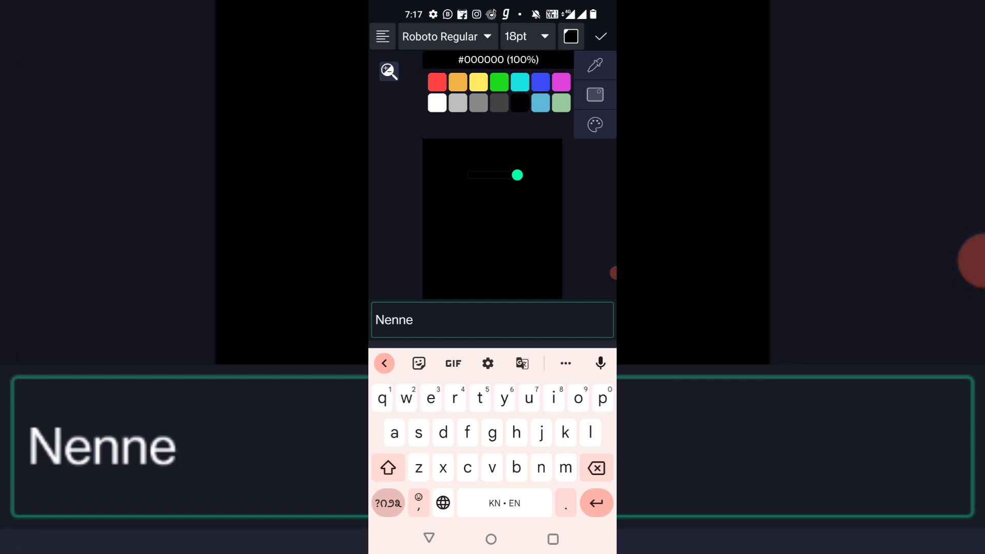
click(570, 35)
click(441, 36)
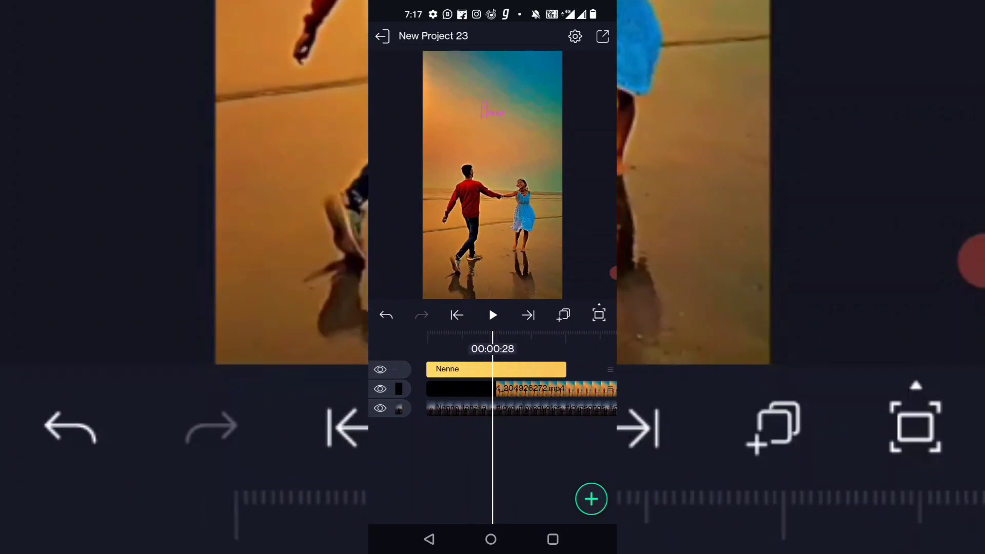
Trim the Nenne layer to start at 00:01:00 and preview from the beginning
drag(539, 462, 535, 462)
click(454, 369)
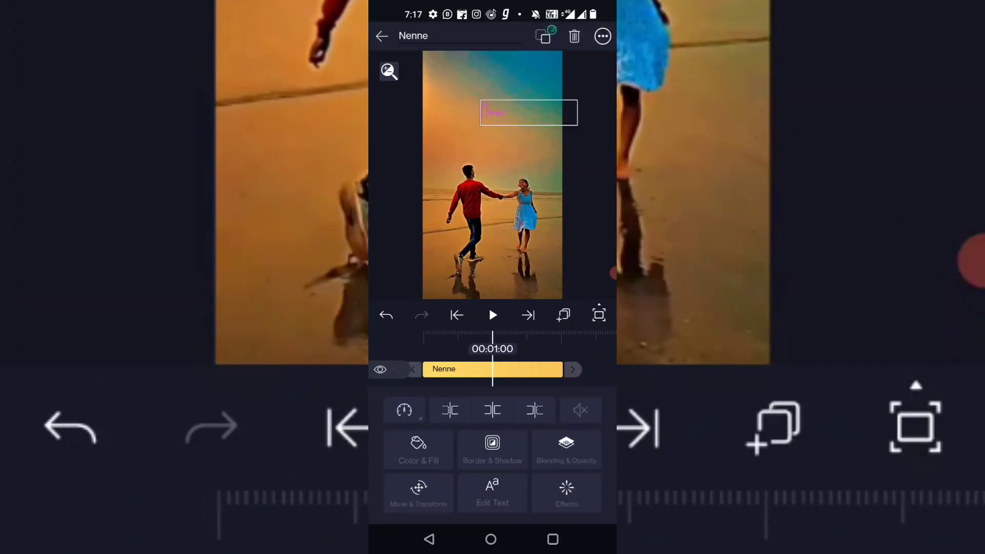
click(449, 409)
click(381, 37)
click(457, 315)
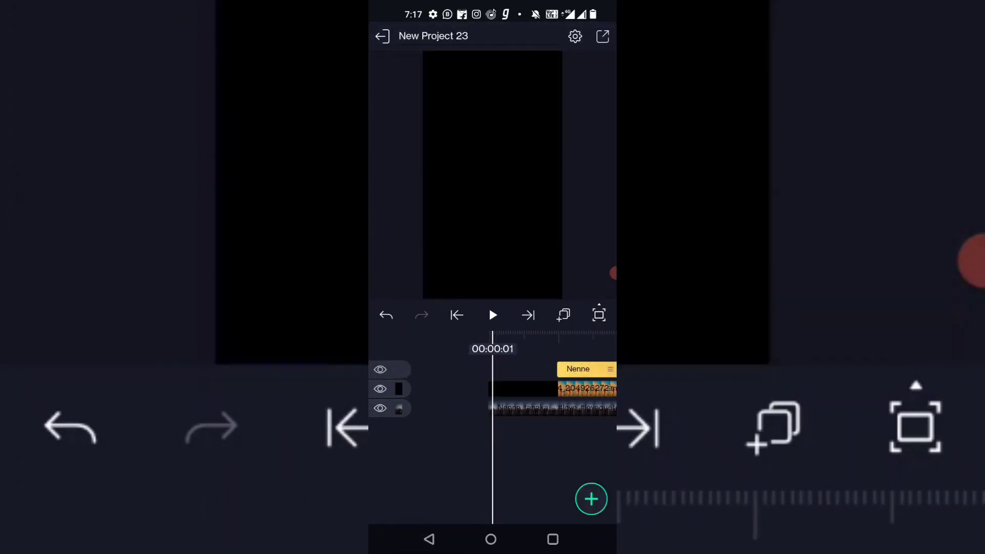
click(493, 314)
click(492, 315)
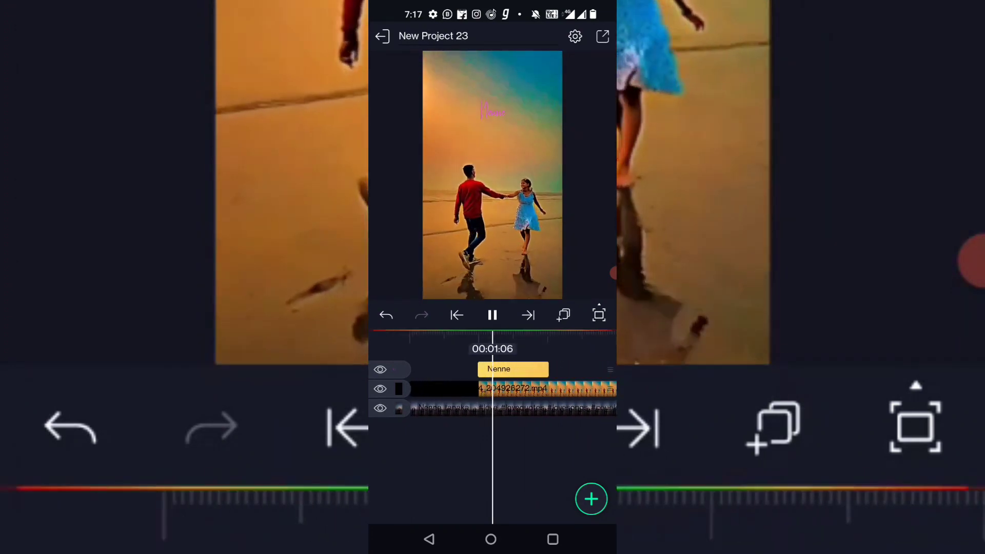
Inspect the Nenne and beach video clips, including the beach clip's volume setting
click(562, 388)
click(382, 34)
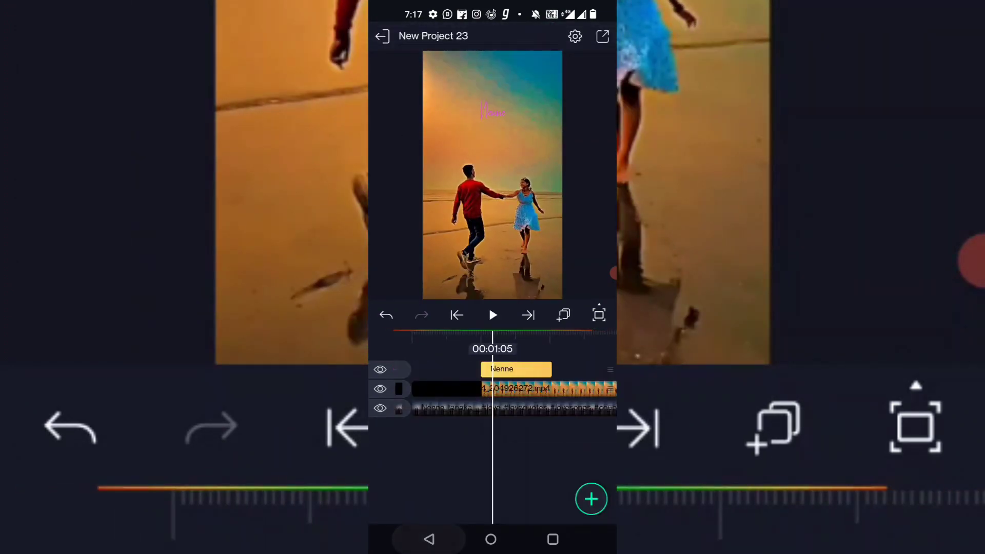
click(546, 389)
click(382, 37)
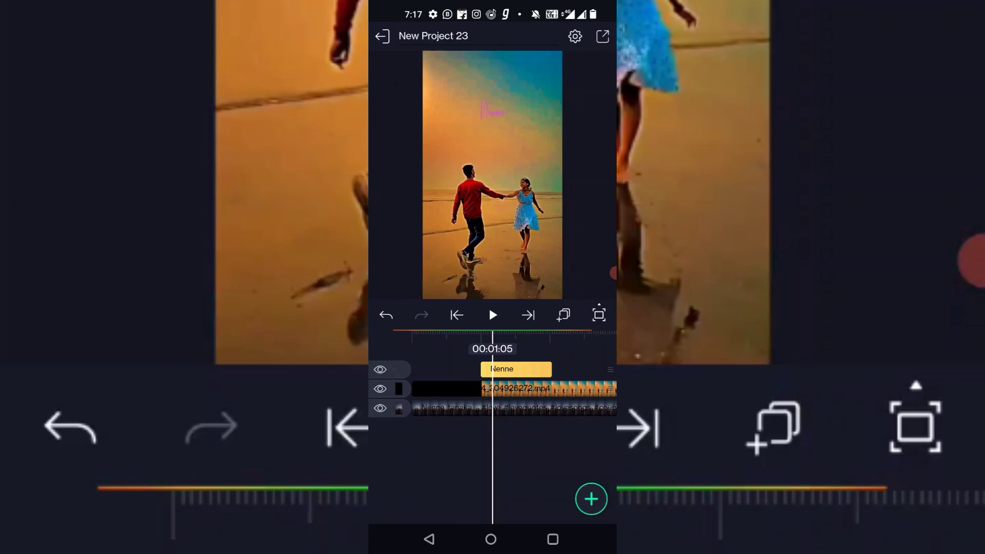
click(547, 389)
click(579, 409)
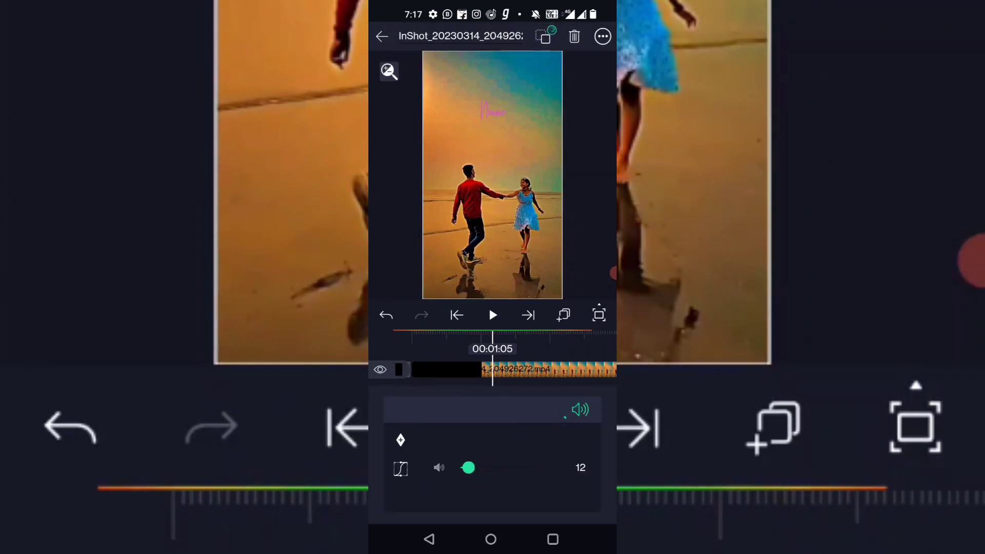
click(579, 409)
click(382, 36)
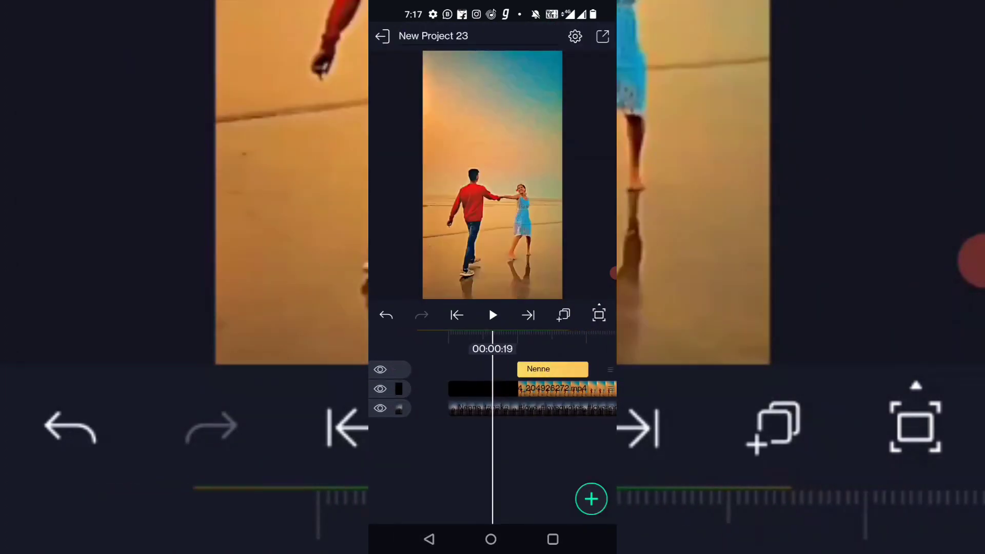
Replay the project from about 1:11 to 1:23 to review the lyric timing
click(492, 314)
click(493, 315)
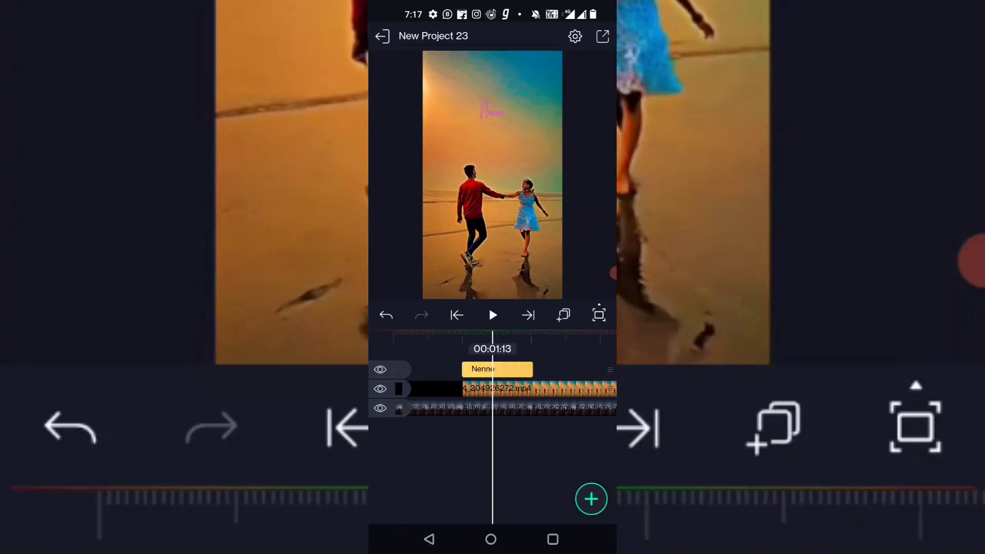
drag(493, 455, 565, 454)
click(493, 315)
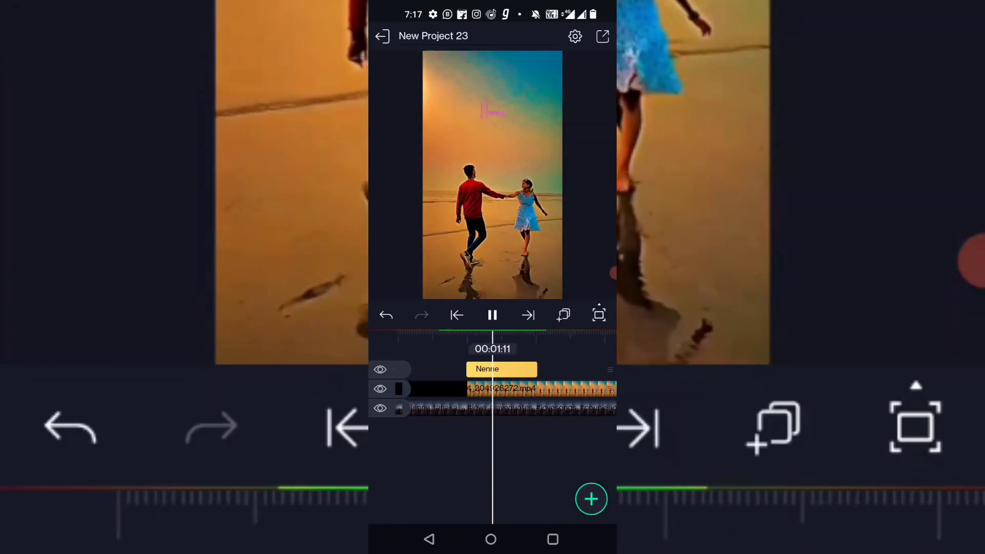
click(493, 314)
click(501, 369)
click(382, 36)
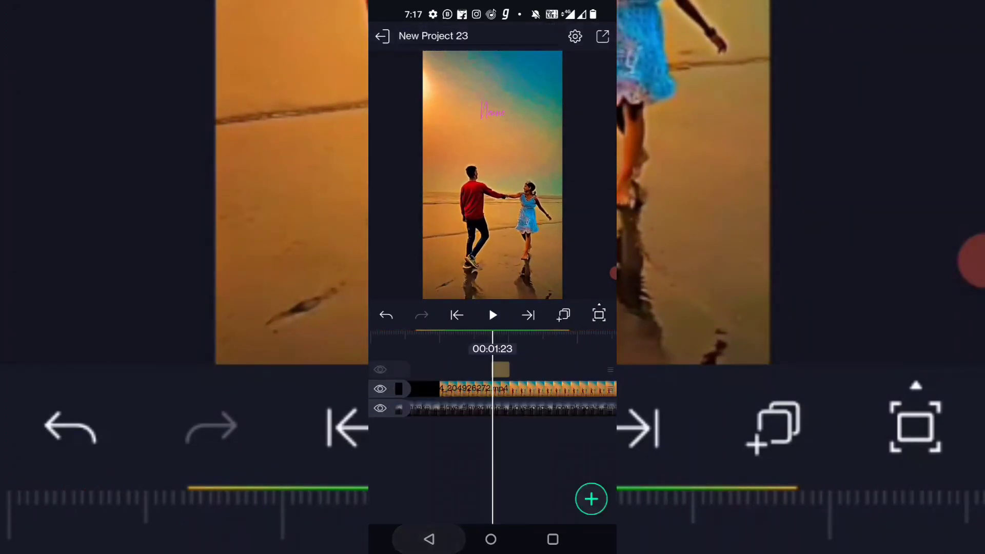
Shorten the Nenne clip to end near 1:27 and replay to check it
drag(508, 454, 497, 455)
click(490, 370)
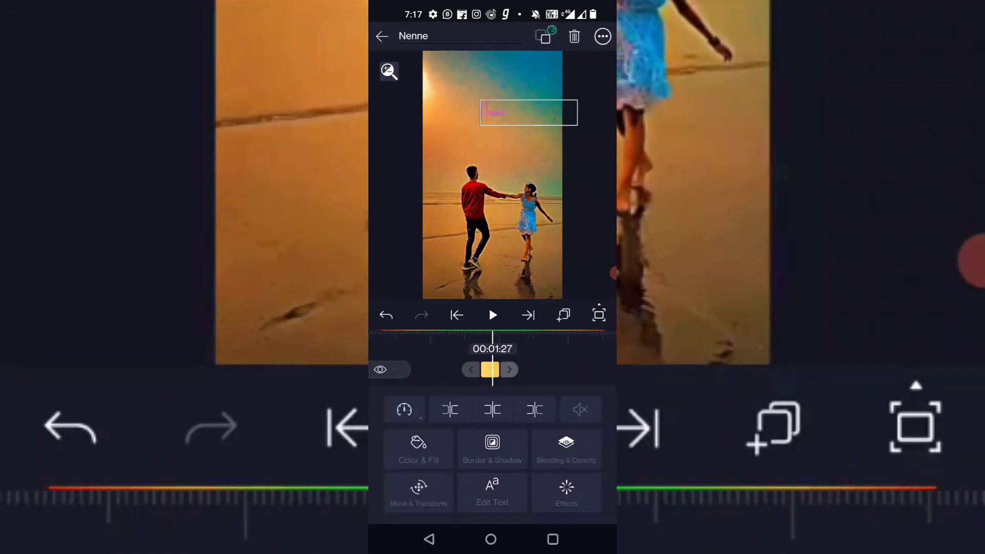
drag(508, 370, 492, 369)
click(382, 36)
click(493, 314)
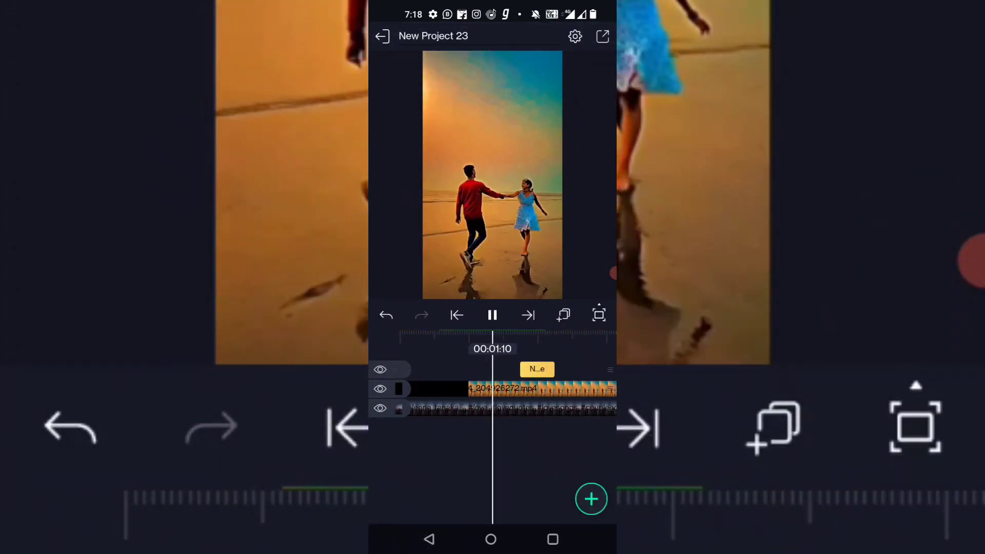
click(492, 315)
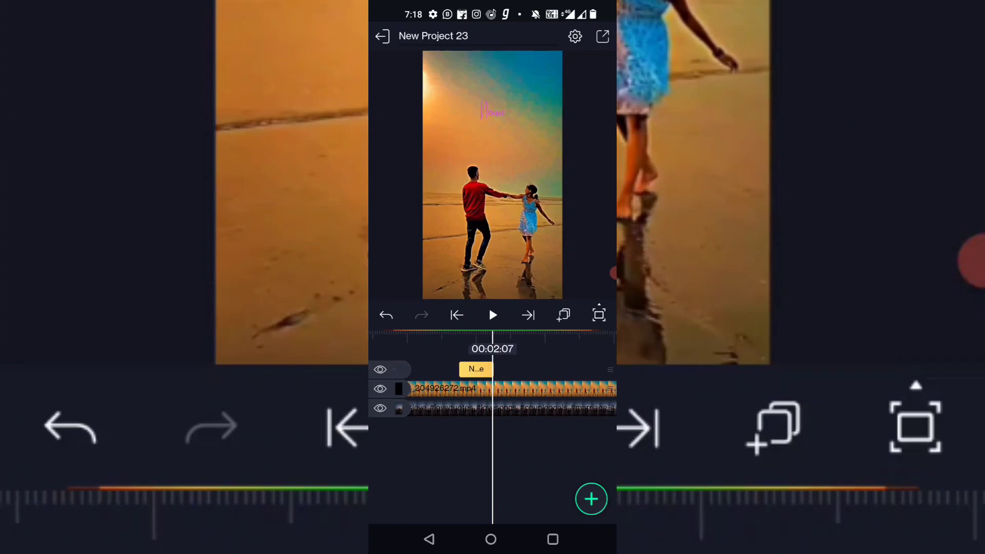
Add a new text layer and switch to the Chrome lyrics page
click(591, 499)
click(593, 466)
click(553, 539)
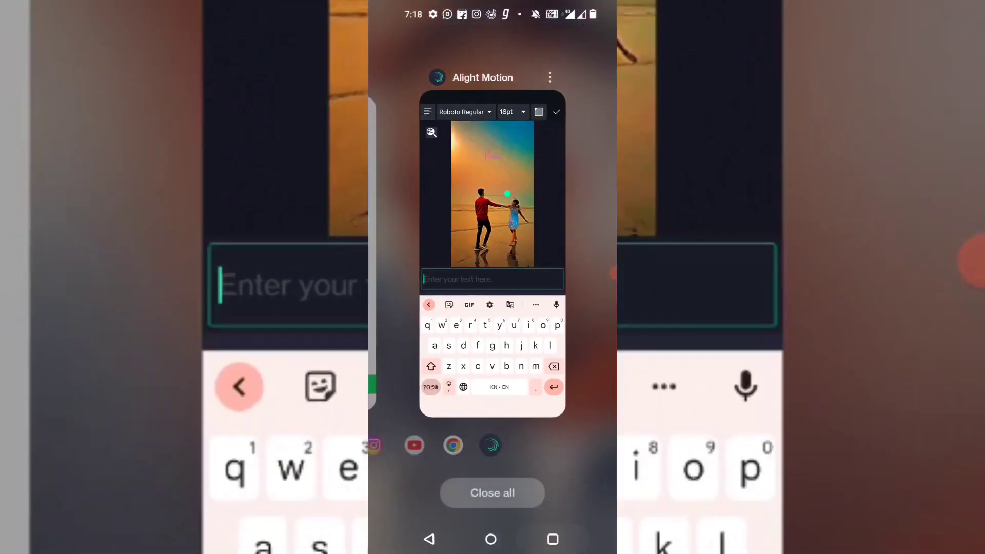
drag(431, 254, 585, 254)
click(493, 254)
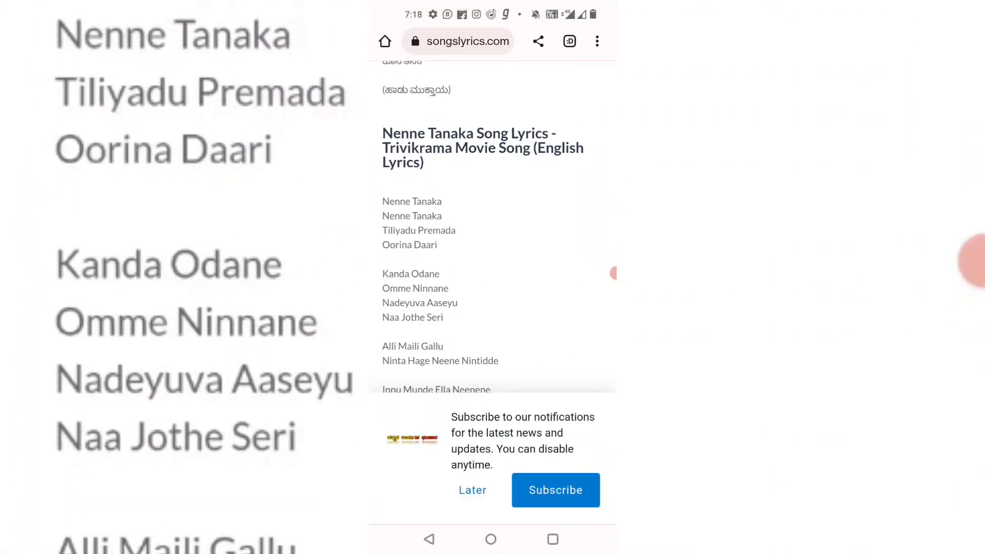
scroll(492, 230, up, 2)
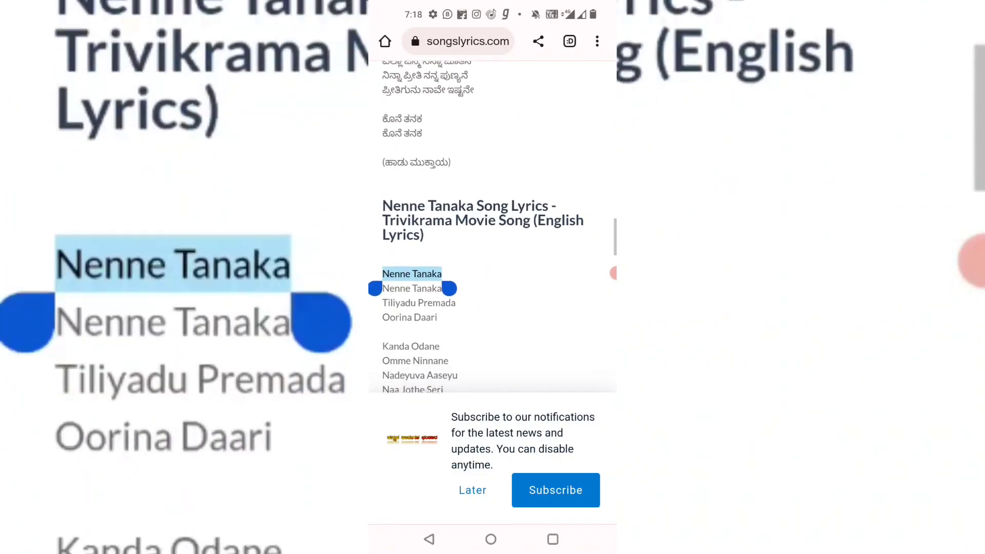
Select and copy just 'Tanaka' from the first Nenne Tanaka lyric line
drag(420, 272, 385, 270)
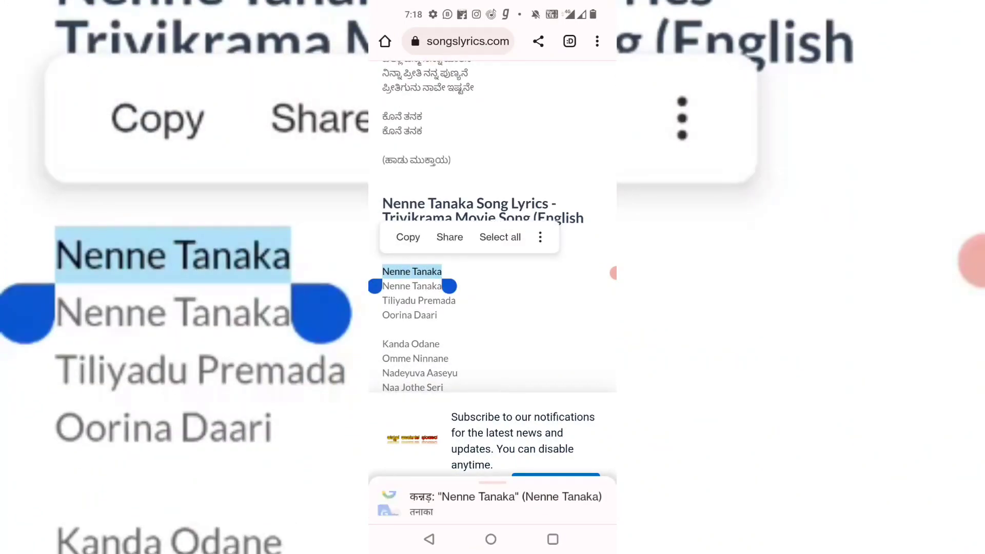
click(408, 237)
click(412, 271)
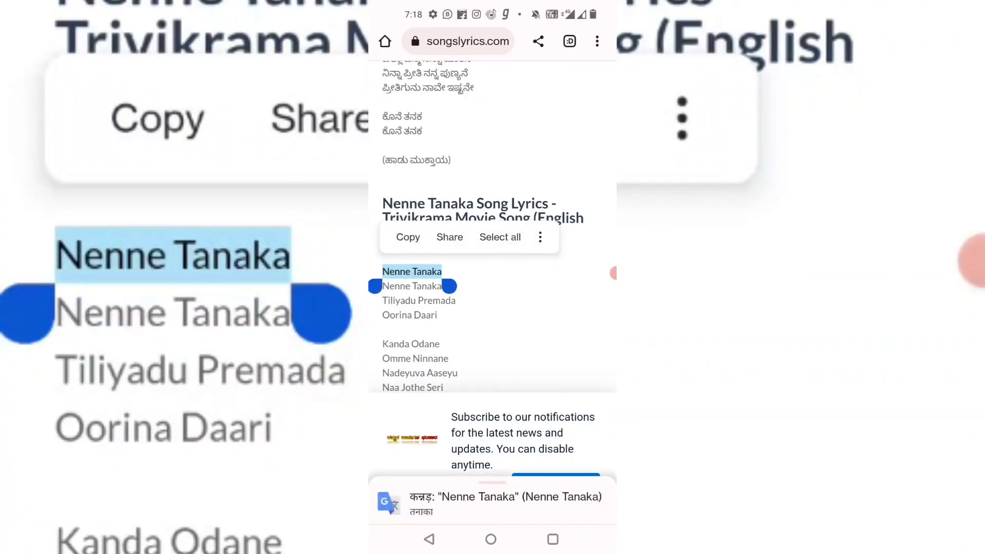
mouse_move(448, 286)
mouse_down()
mouse_move(434, 285)
mouse_move(449, 286)
mouse_up()
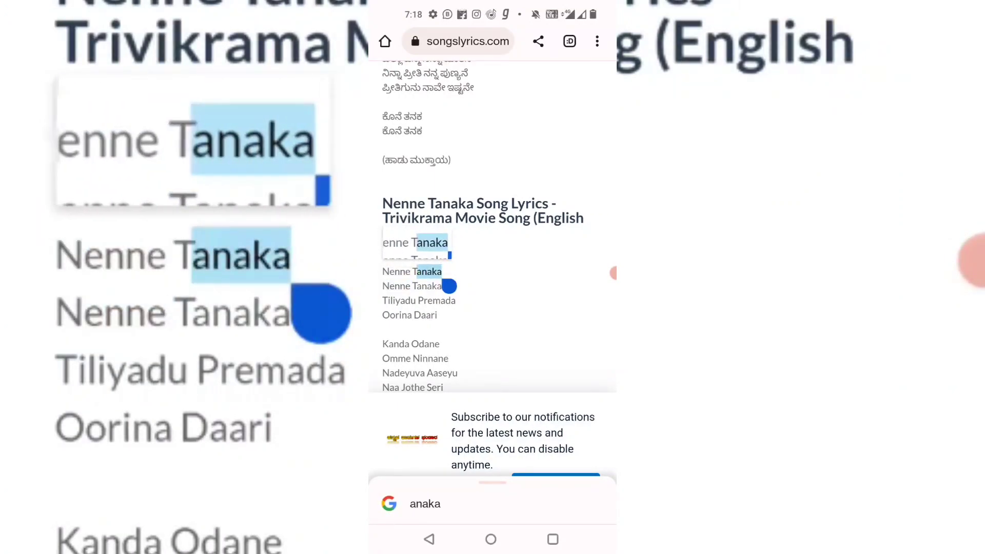
click(408, 239)
click(553, 539)
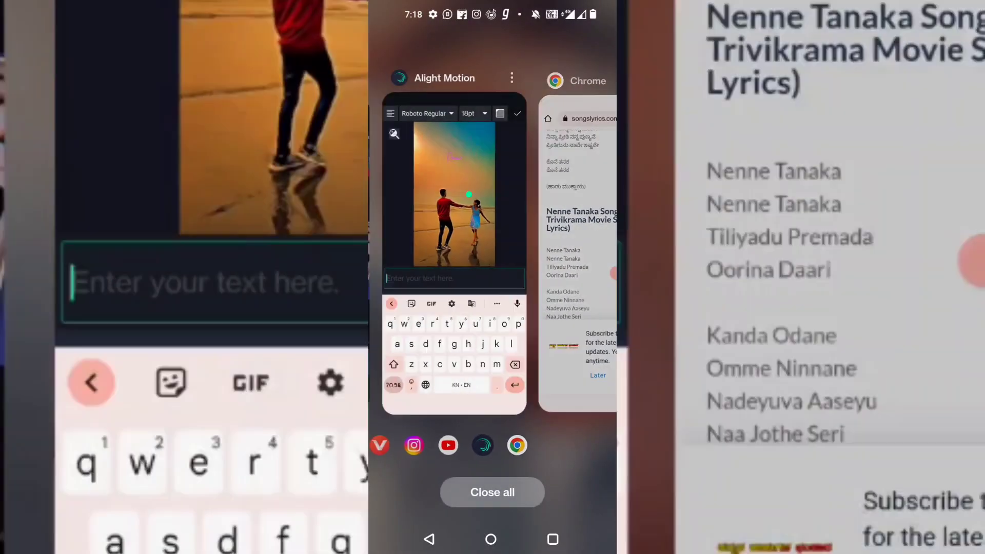
Paste 'Tanaka' into the text layer, set its colour and font, and confirm
click(454, 230)
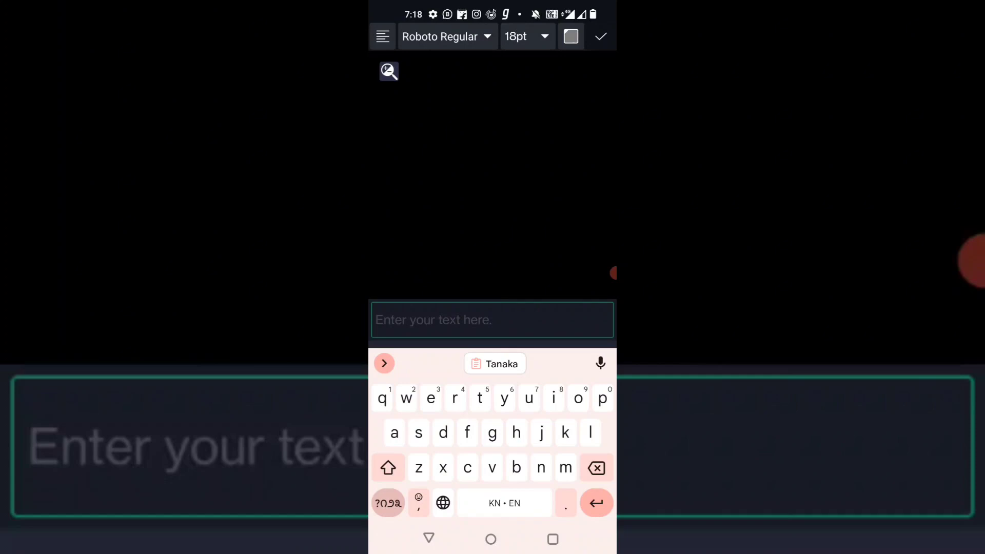
click(500, 361)
click(570, 36)
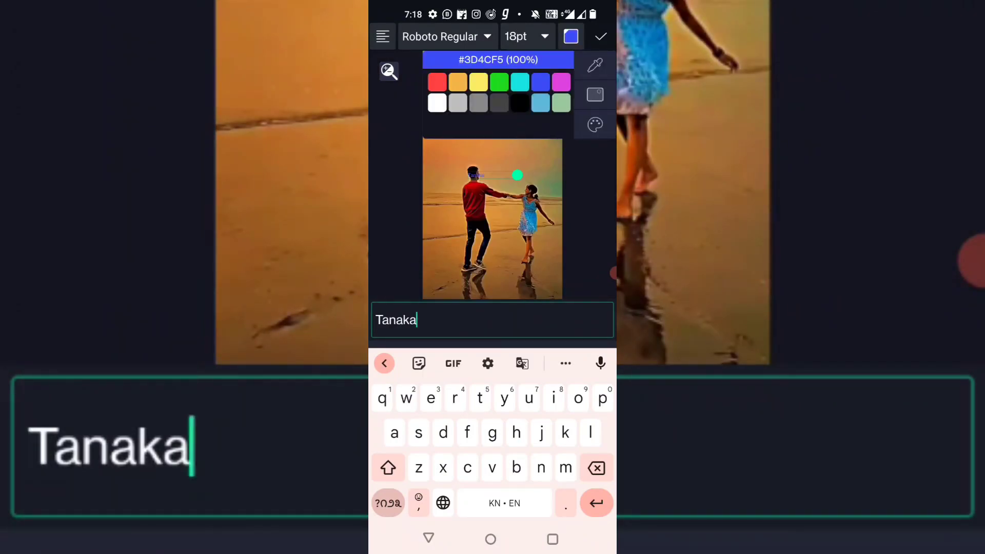
click(440, 36)
click(441, 36)
click(600, 36)
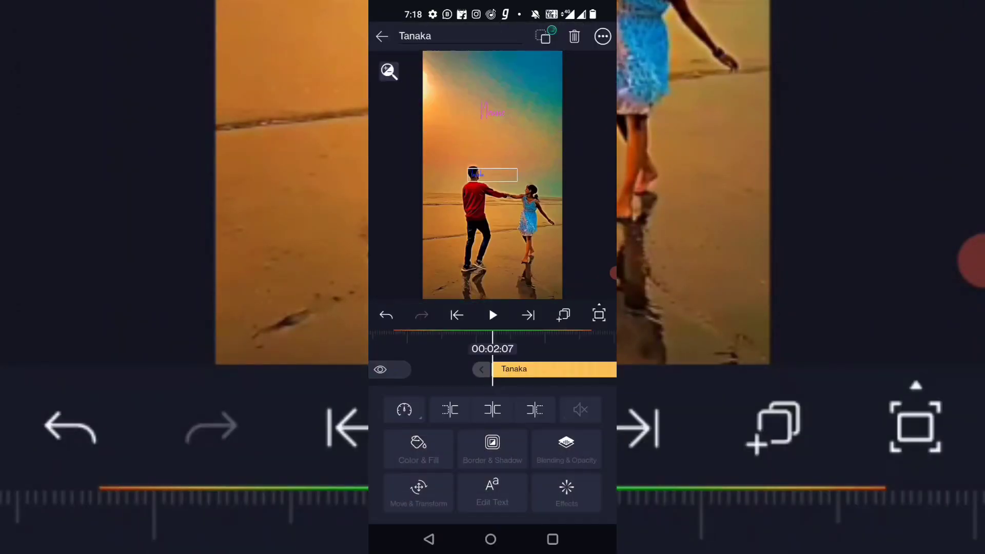
Enlarge the Tanaka text and move it up into the sky near the top
click(418, 492)
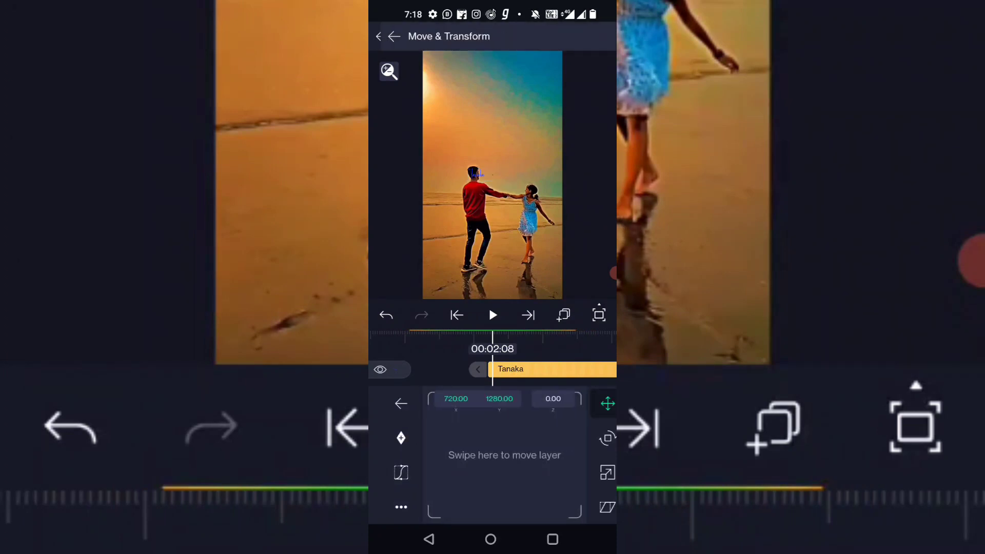
click(595, 473)
mouse_move(462, 470)
mouse_down()
mouse_move(554, 470)
mouse_move(532, 469)
mouse_up()
click(594, 404)
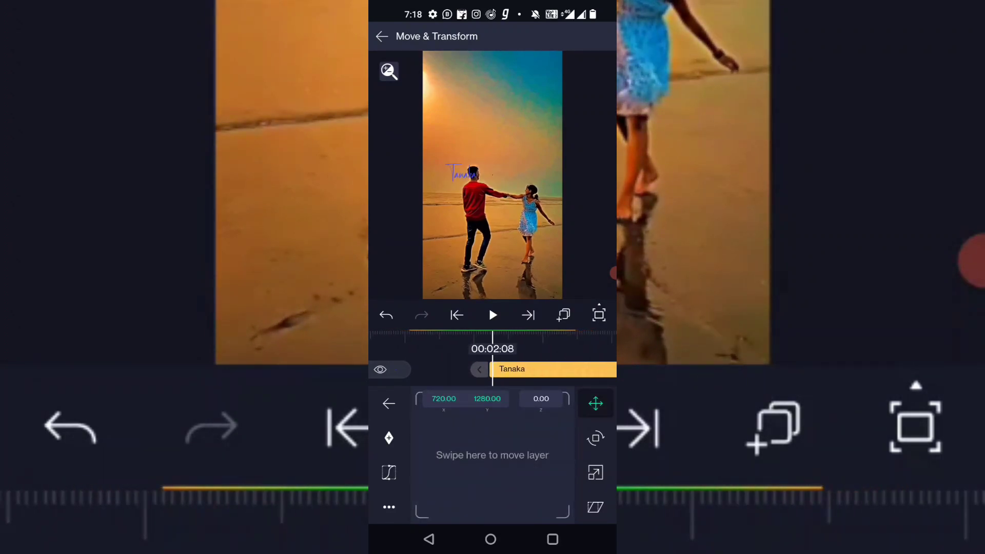
drag(492, 454, 471, 501)
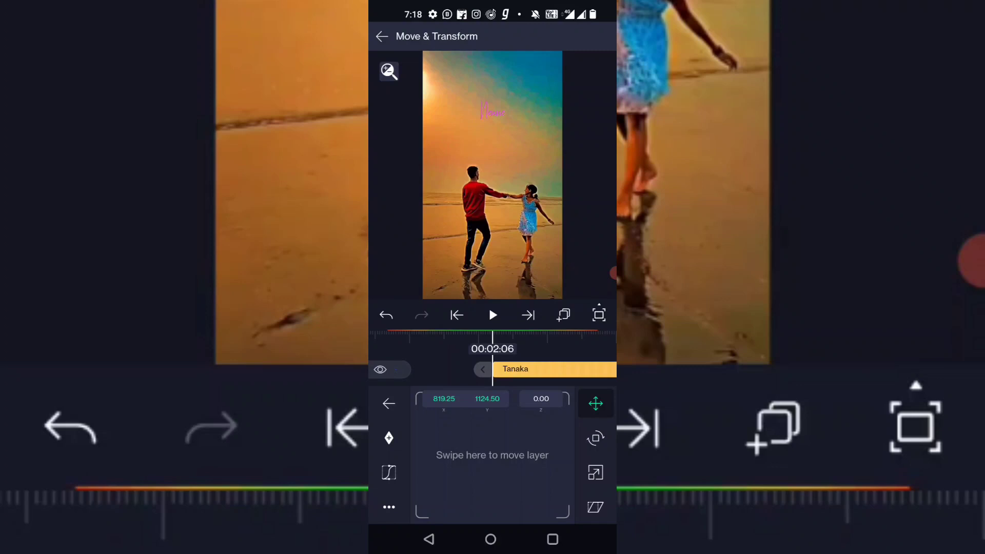
drag(539, 369, 541, 369)
drag(486, 492, 498, 442)
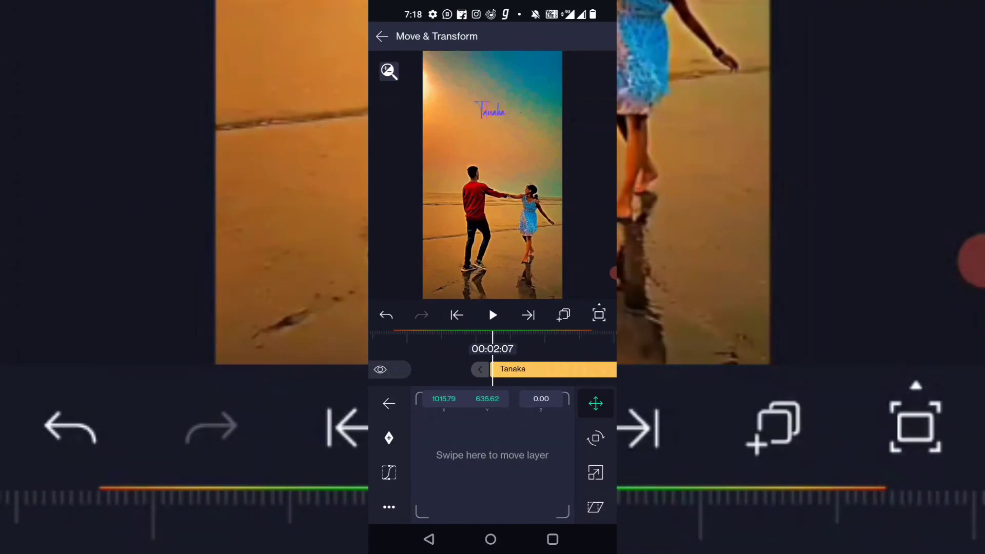
click(429, 539)
Preview the Tanaka lyric in playback and check its layer
click(493, 315)
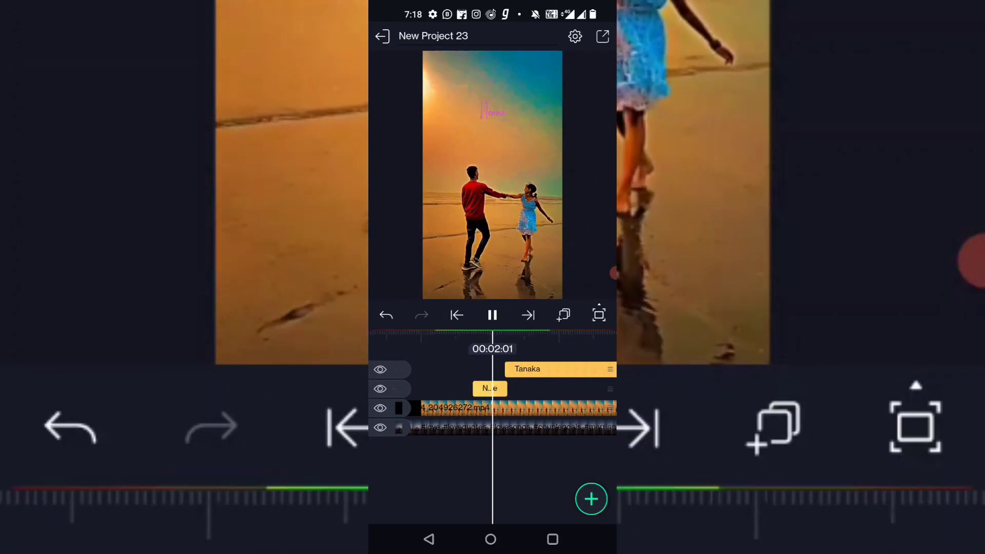
click(493, 315)
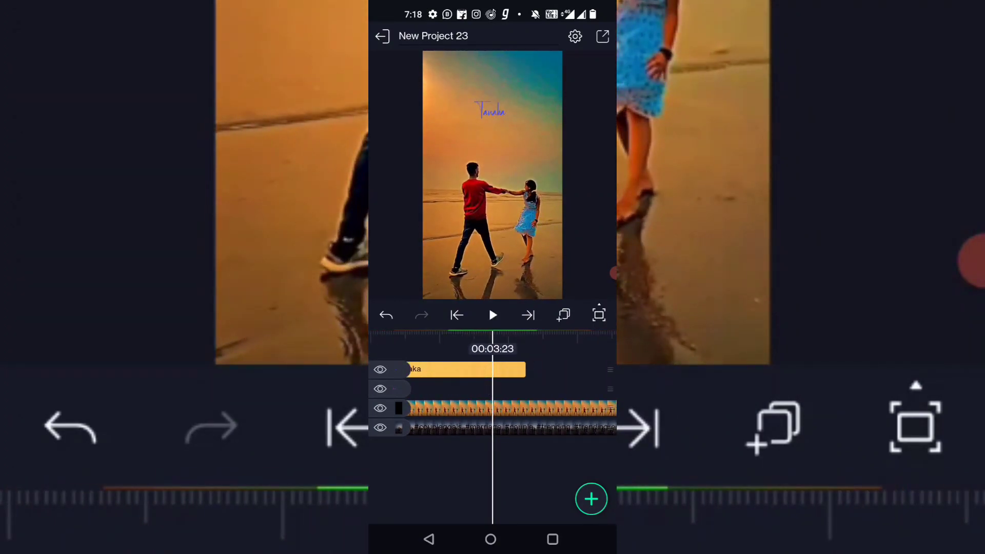
click(469, 369)
click(428, 539)
Add another text layer and select the second Nenne Tanaka lyric line in Chrome
click(590, 497)
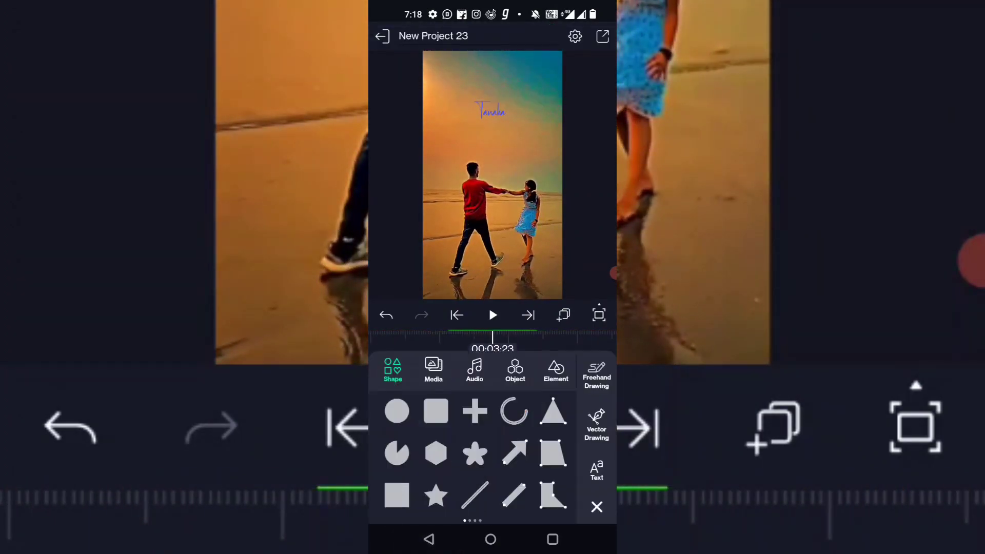
click(593, 425)
click(553, 538)
drag(431, 308, 692, 308)
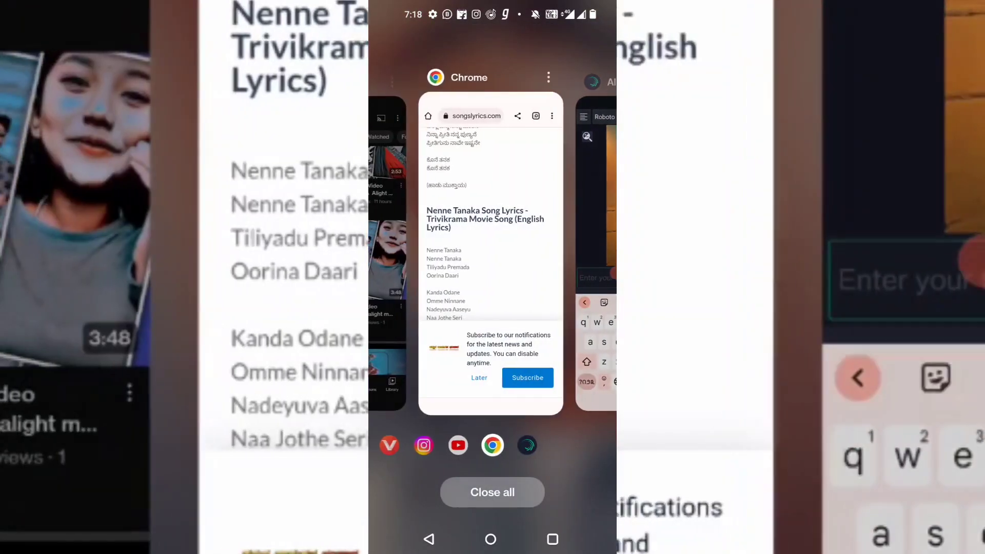
click(493, 270)
scroll(493, 231, down, 1)
click(394, 246)
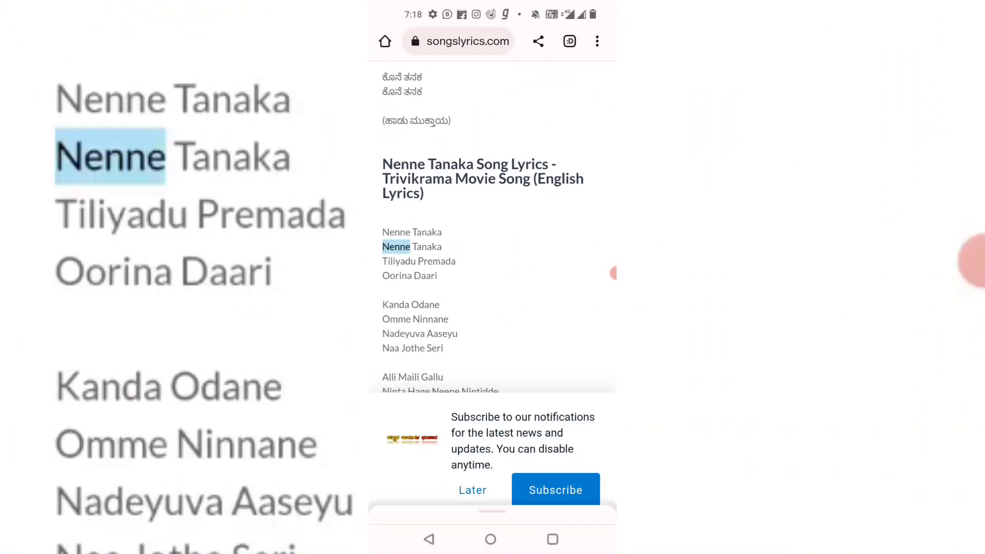
key(Escape)
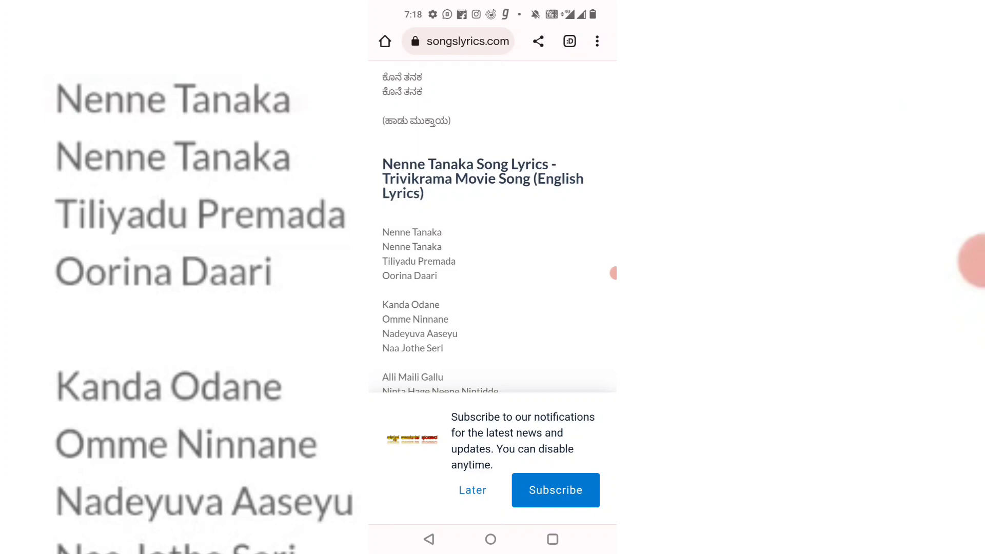
click(553, 538)
drag(400, 270, 600, 269)
click(493, 277)
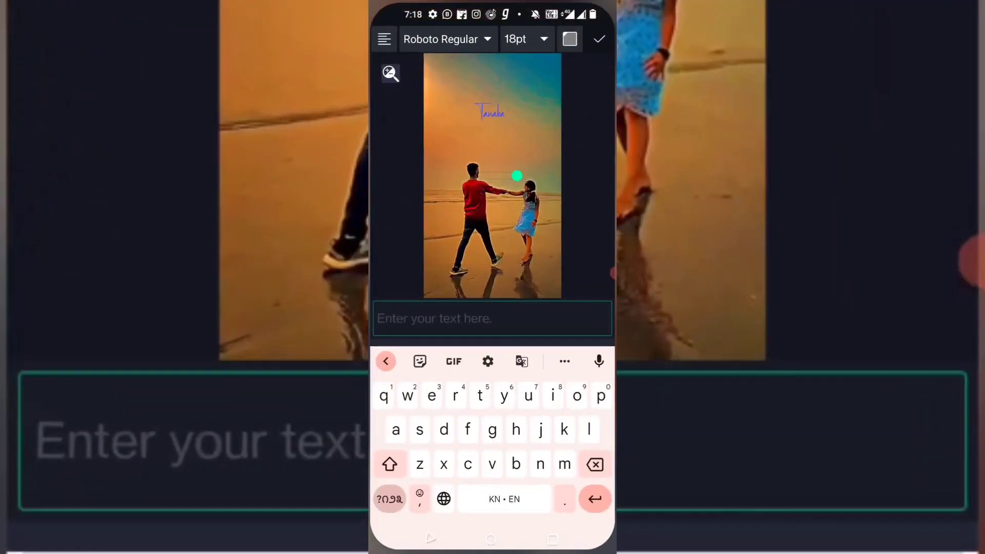
click(493, 362)
click(571, 36)
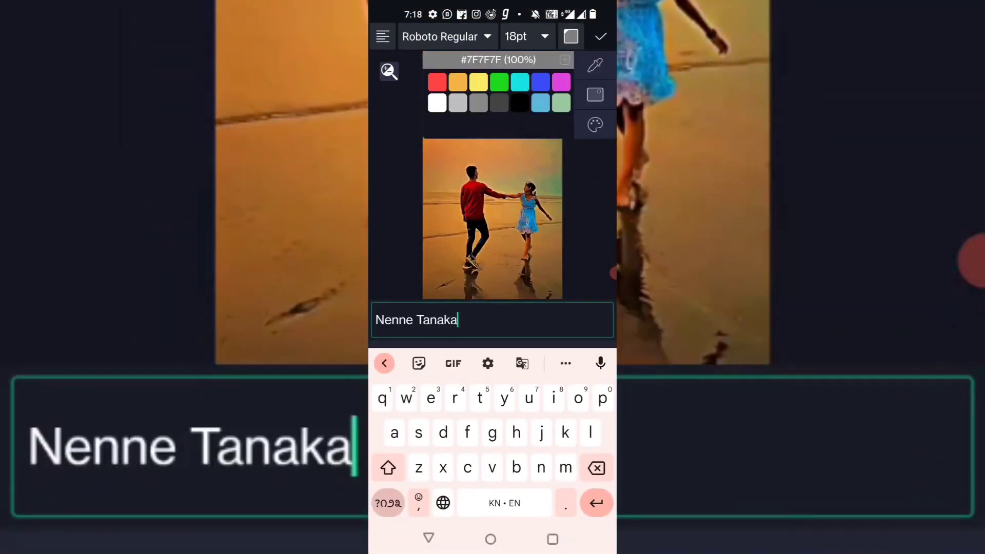
click(571, 37)
click(440, 36)
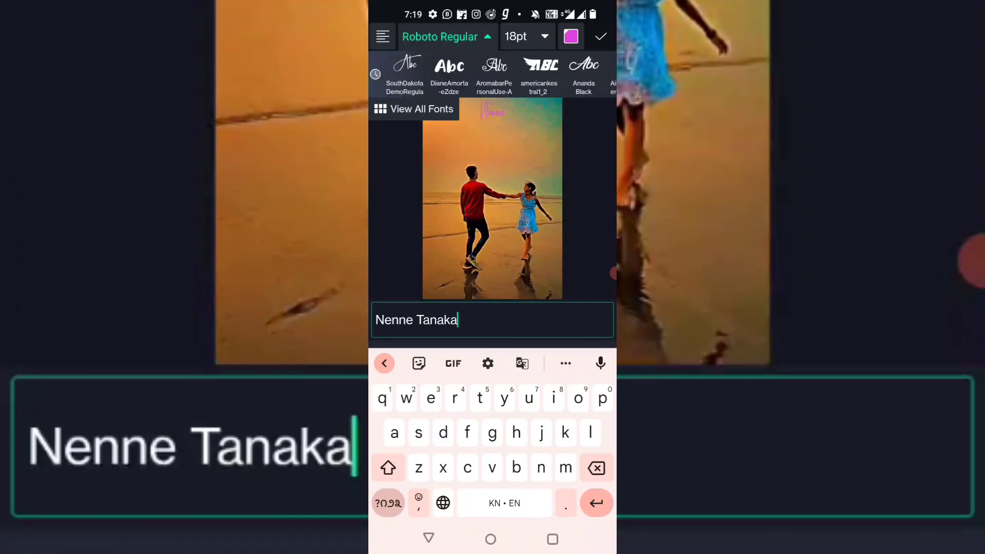
click(600, 36)
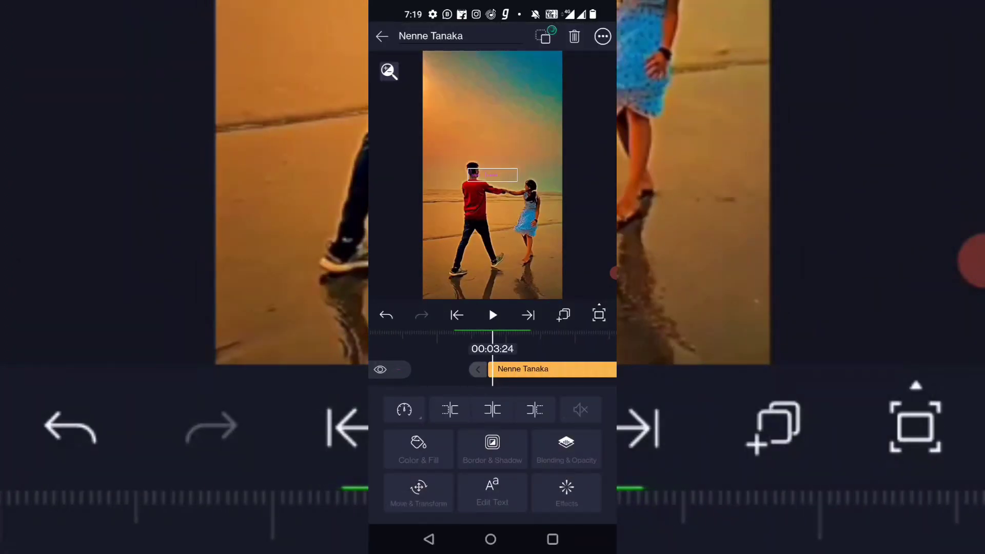
Scale up the Nenne Tanaka text and move it near the top of the frame
click(419, 491)
click(595, 473)
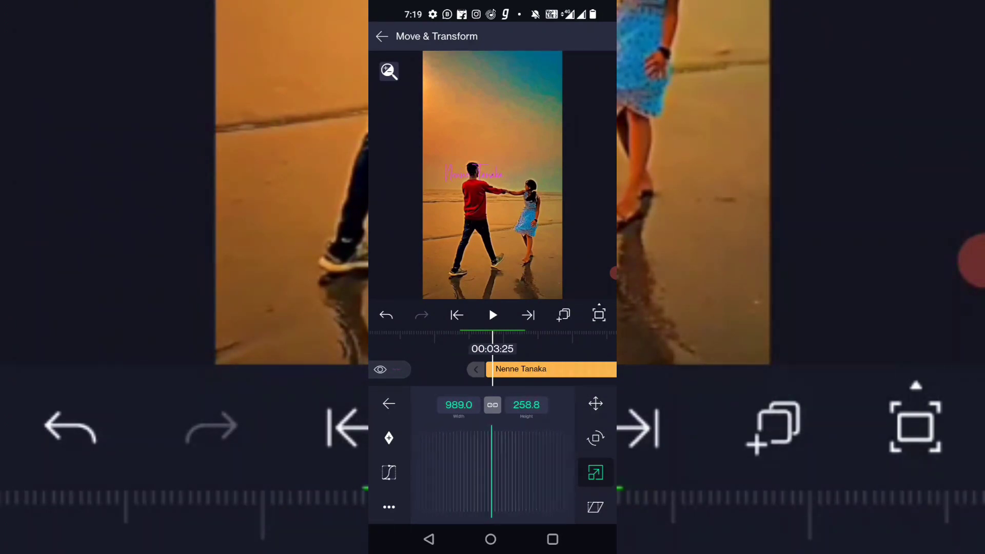
click(595, 403)
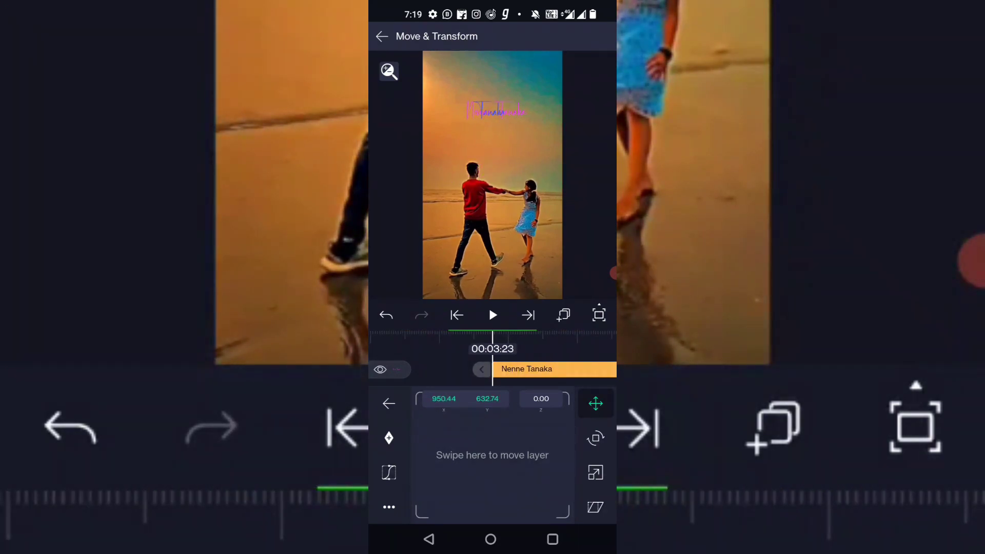
click(429, 539)
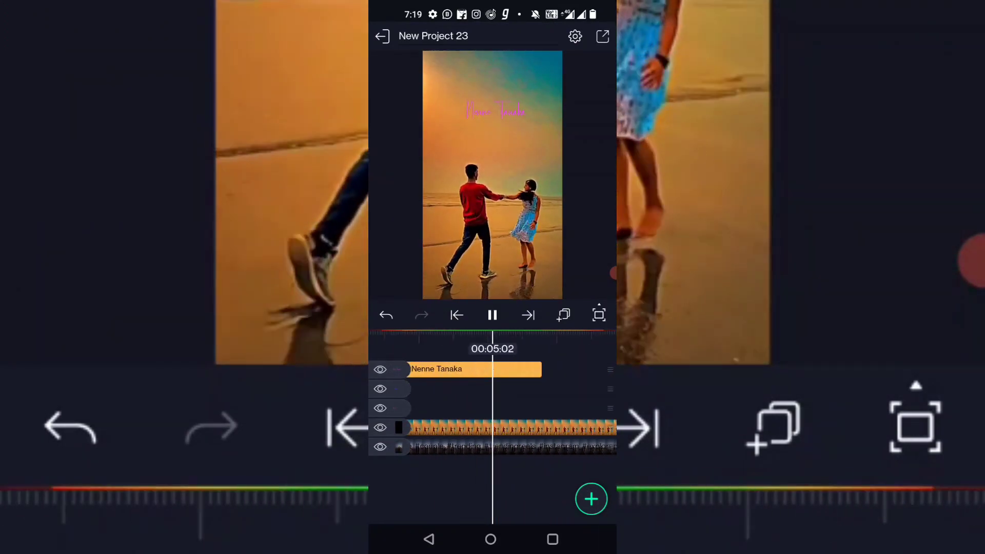
click(493, 314)
click(433, 369)
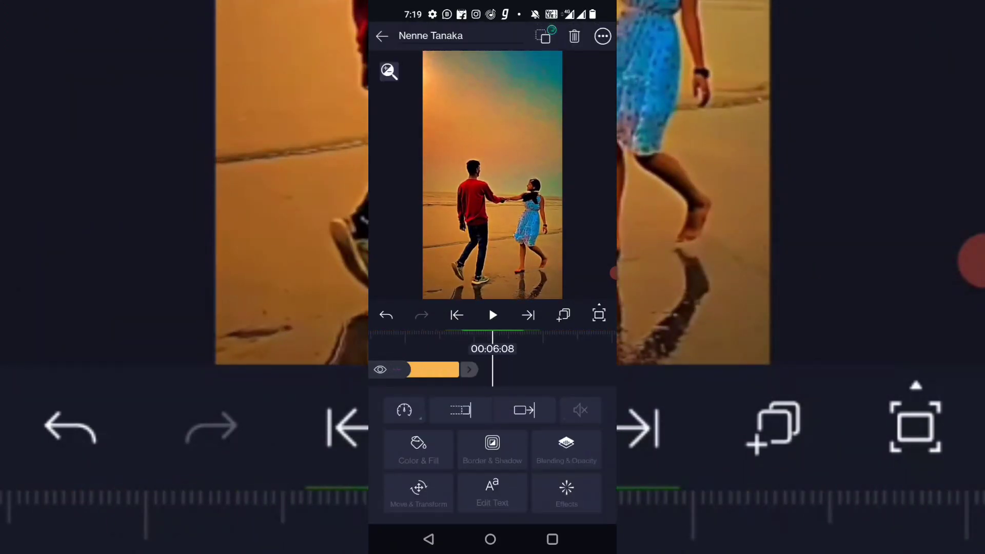
click(429, 538)
Add a new text layer and copy 'Tiliyadu' from the Chrome lyrics page
click(589, 499)
click(513, 367)
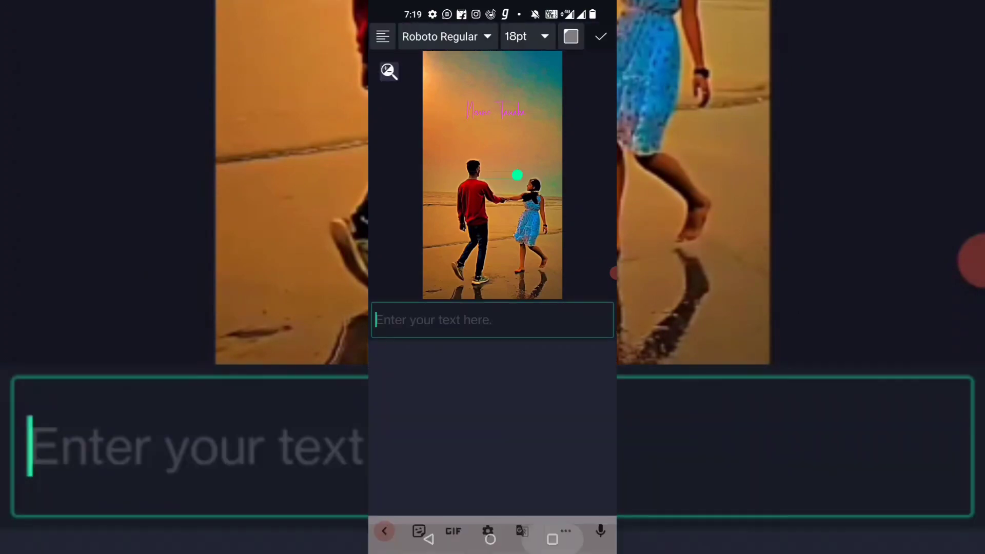
click(552, 539)
drag(431, 254, 584, 254)
click(493, 254)
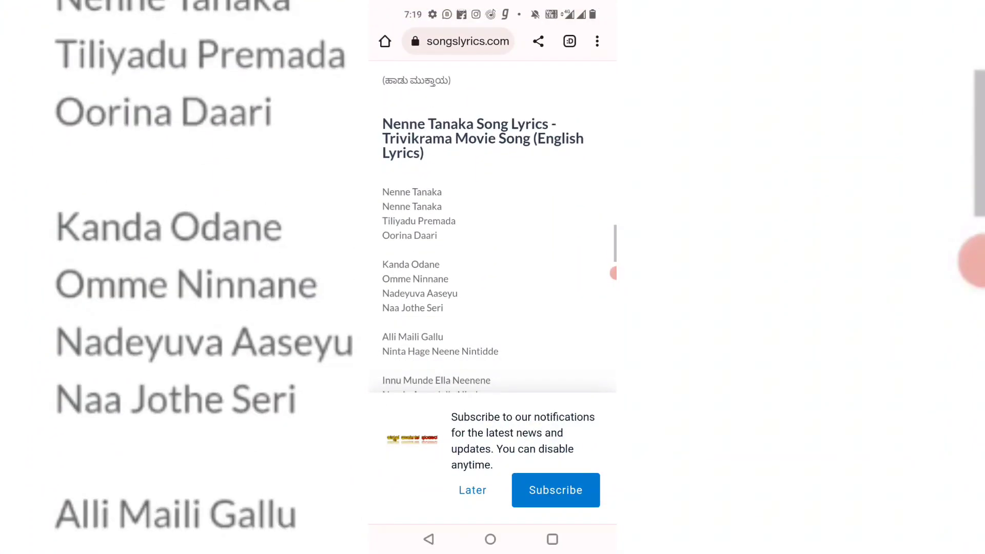
double_click(399, 220)
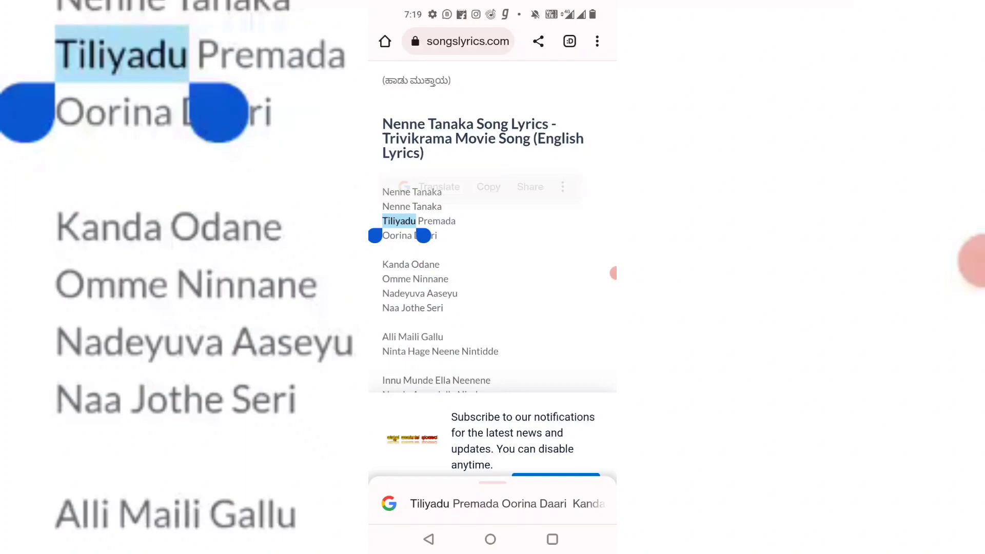
click(488, 186)
click(552, 539)
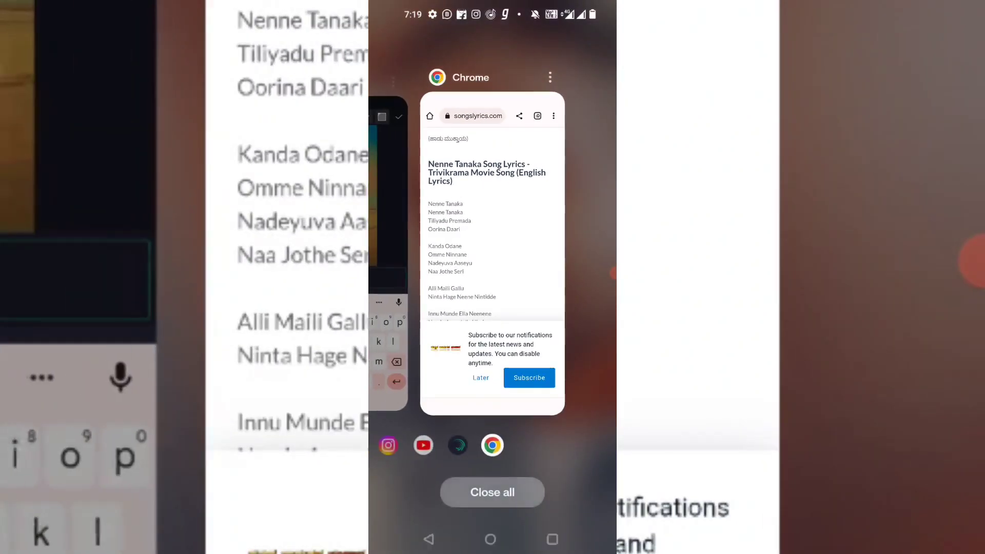
drag(431, 254, 585, 254)
Paste 'Tiliyadu' into the text layer in magenta with a chosen font
click(493, 255)
click(501, 363)
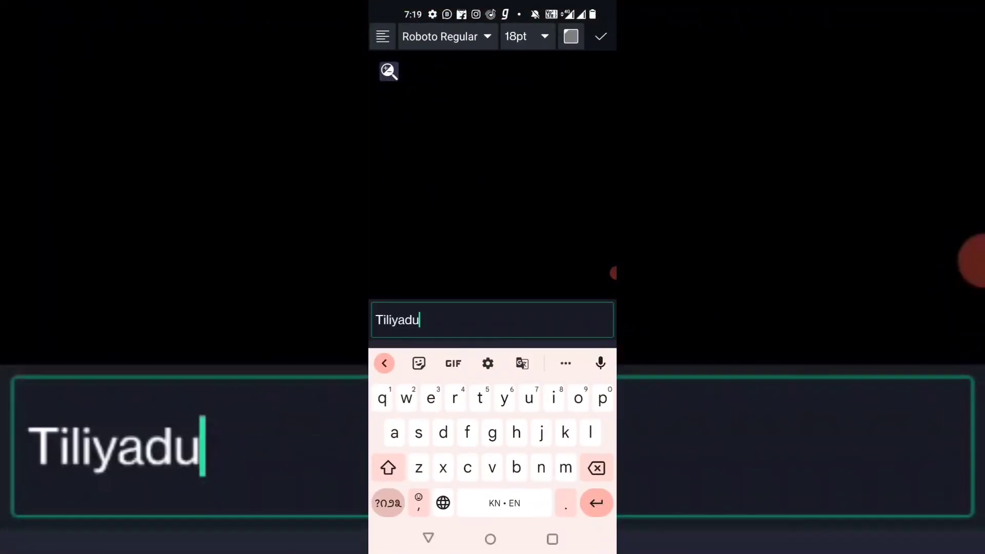
click(561, 82)
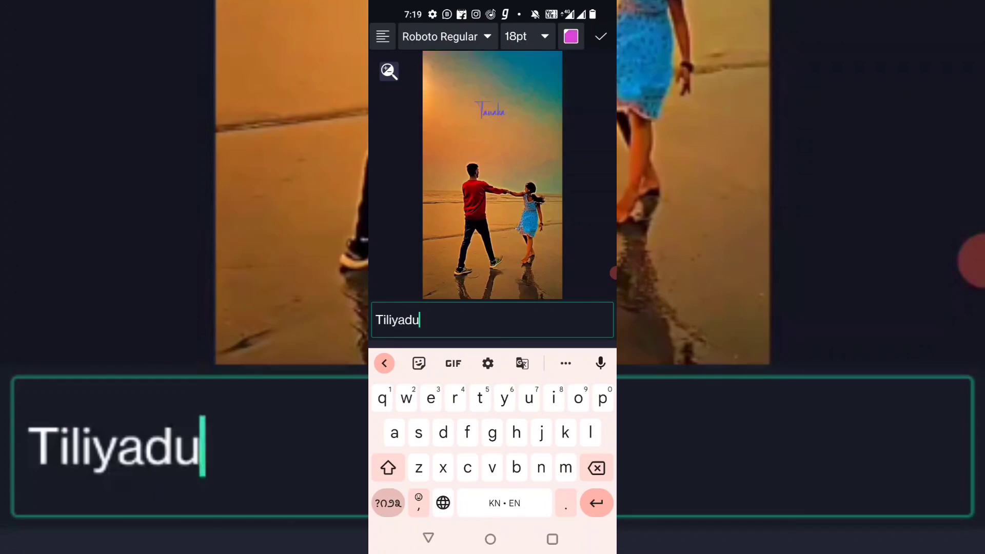
click(439, 36)
click(600, 37)
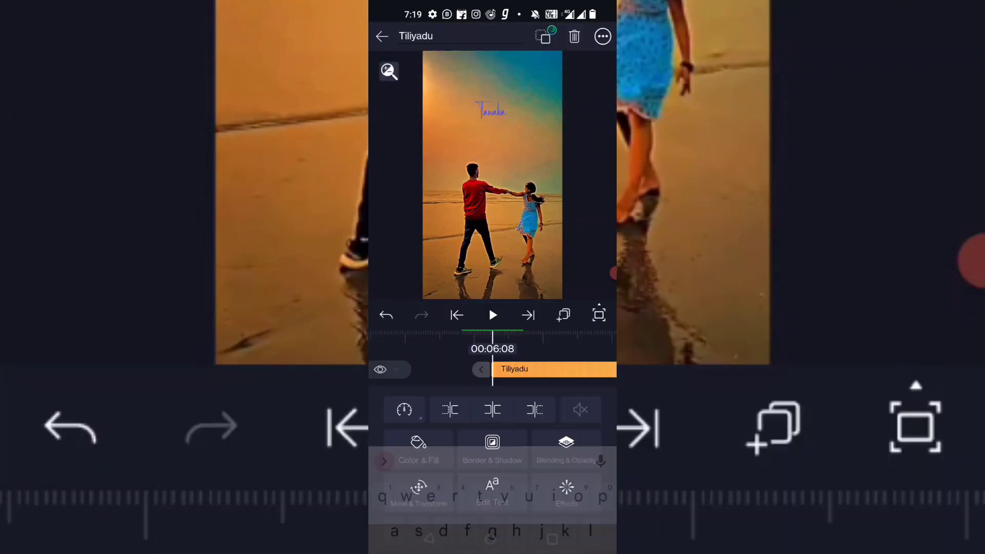
Shrink the Tiliyadu text slightly and begin moving it toward the top
click(418, 448)
click(595, 473)
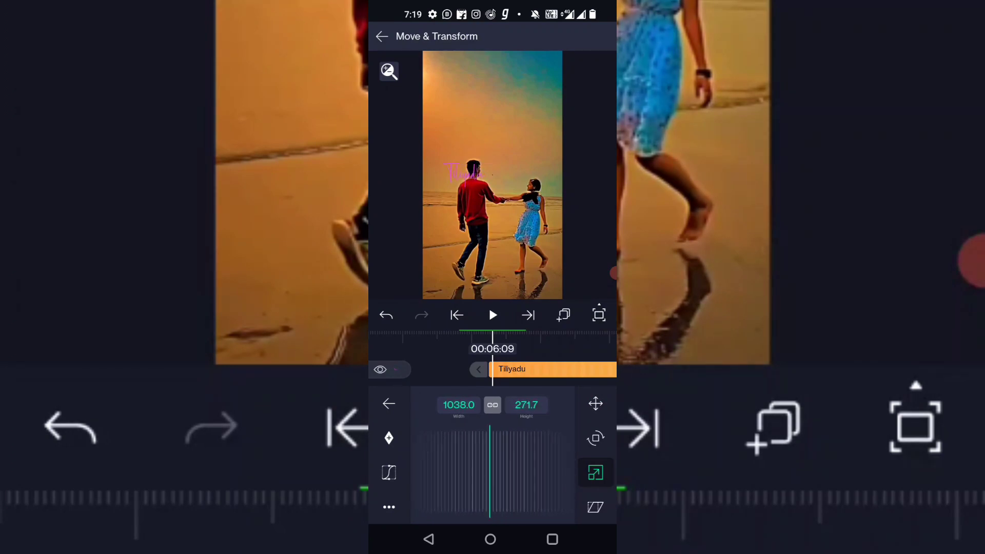
mouse_move(461, 469)
mouse_down()
mouse_move(523, 470)
mouse_move(488, 469)
mouse_up()
click(389, 404)
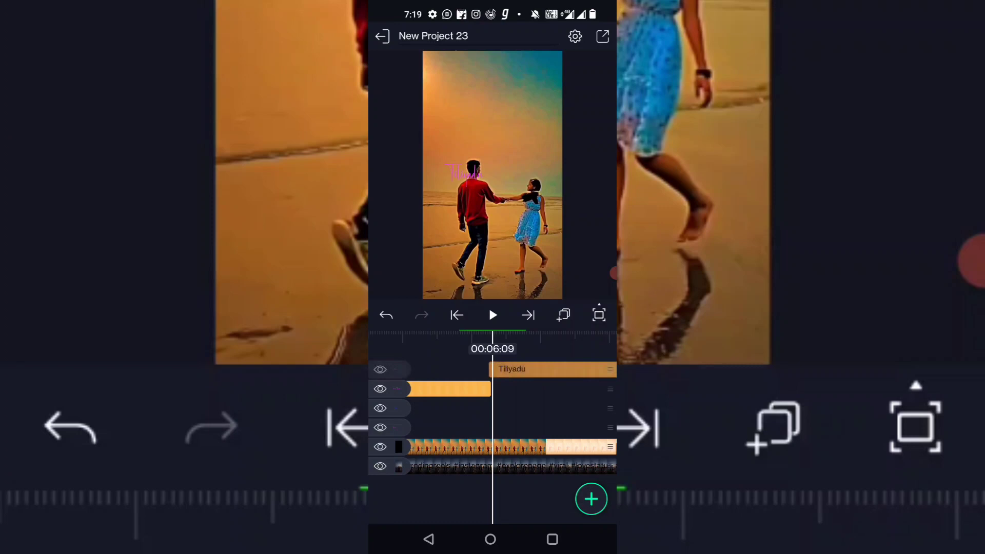
click(550, 369)
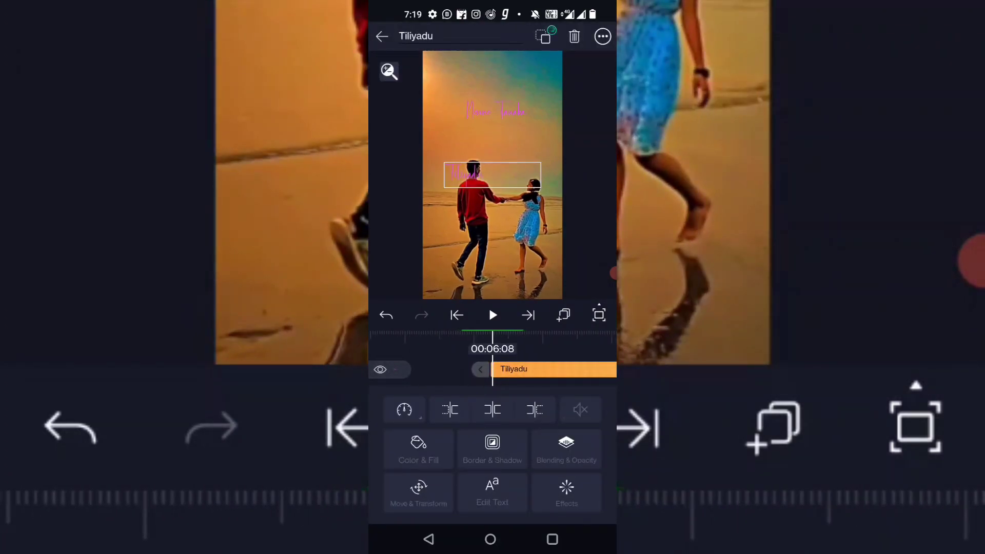
click(419, 491)
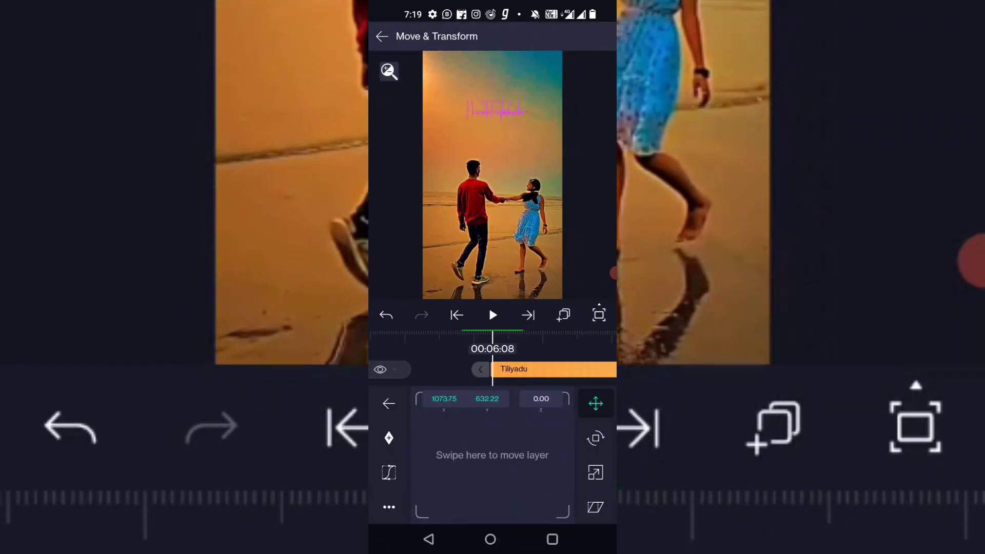
Check the Tiliyadu timing in playback, then add a new text layer
click(428, 539)
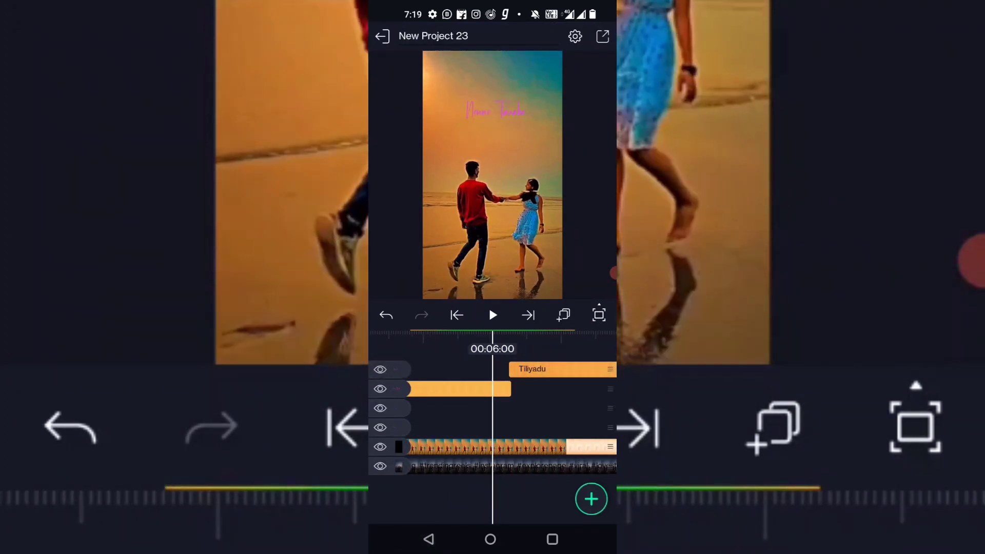
click(493, 315)
click(516, 368)
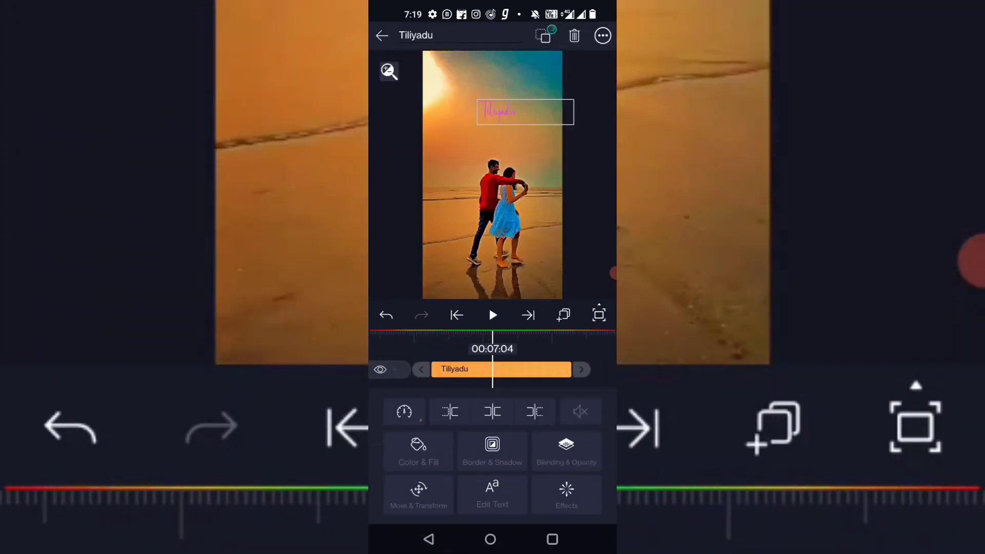
click(429, 538)
click(590, 500)
click(395, 365)
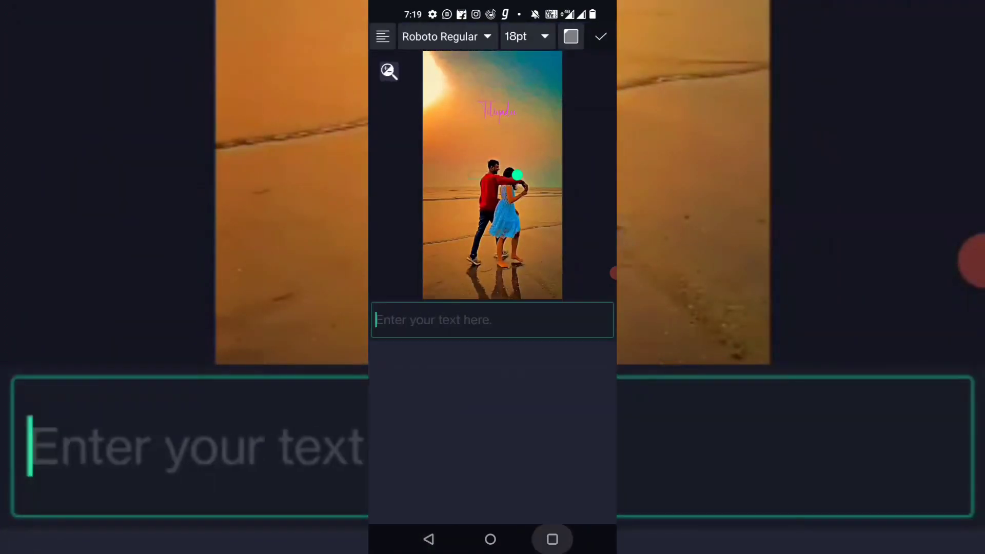
Copy the word 'Premada' from the song lyrics page in Chrome
click(551, 538)
drag(431, 254, 585, 254)
click(492, 246)
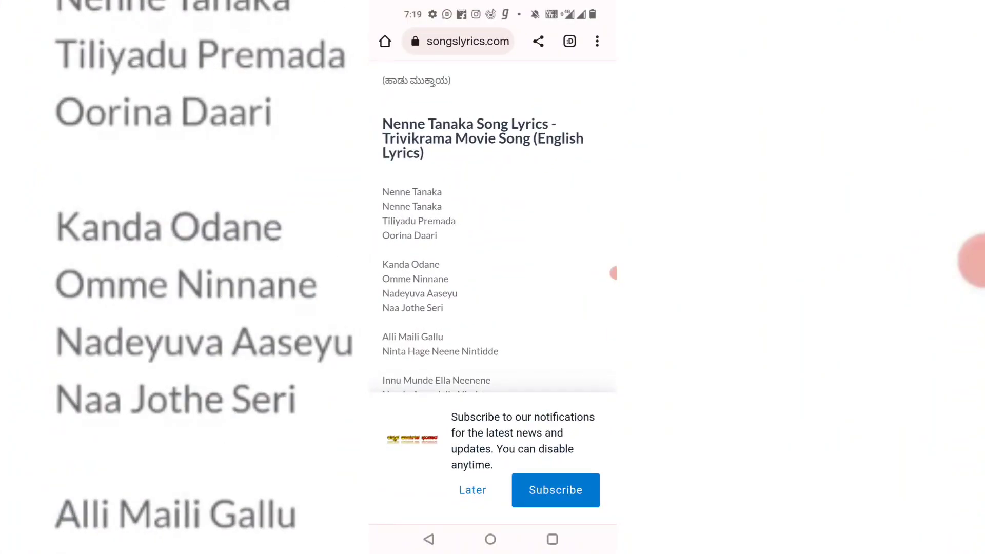
double_click(436, 221)
click(552, 539)
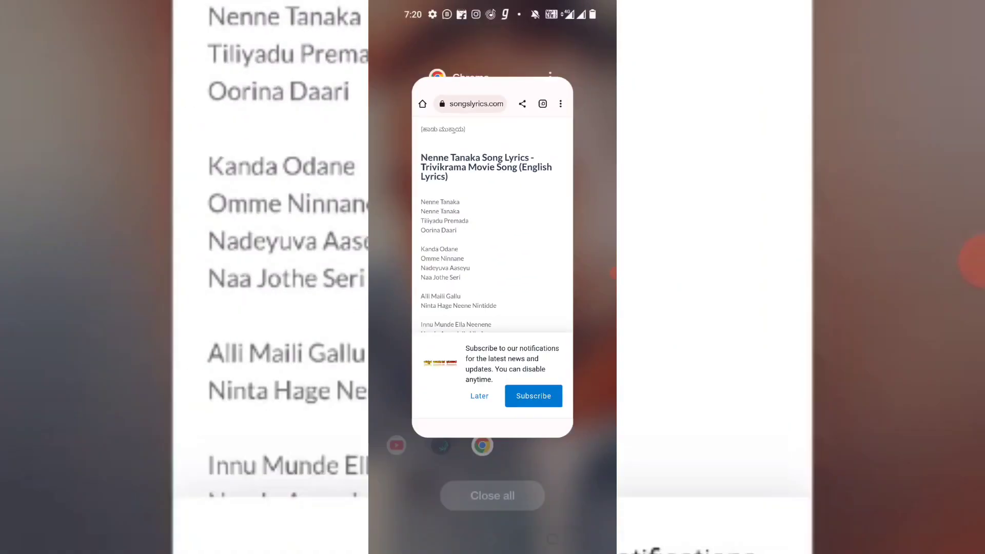
drag(431, 255, 584, 253)
Paste 'Premada' in magenta with a chosen font and confirm the layer
click(454, 231)
text(Premada)
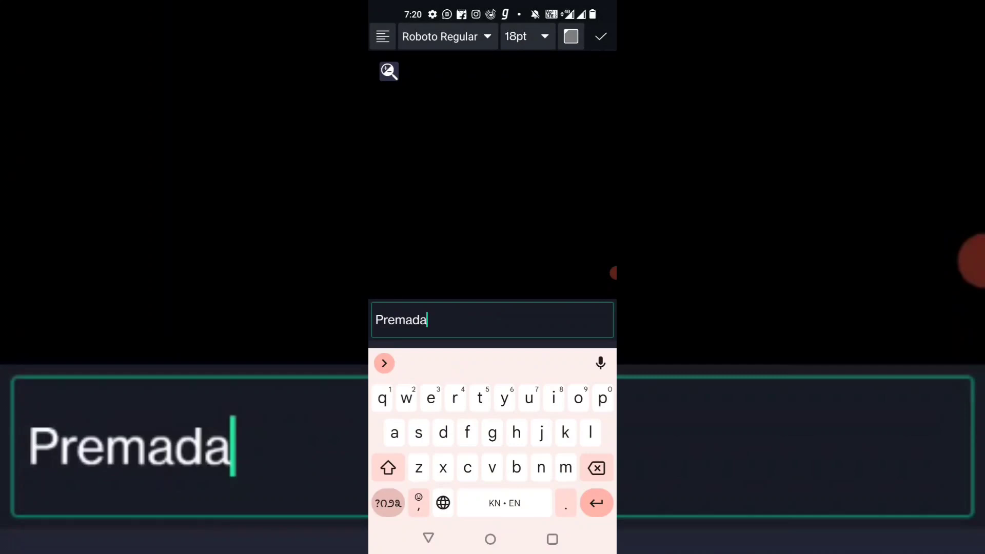
click(569, 37)
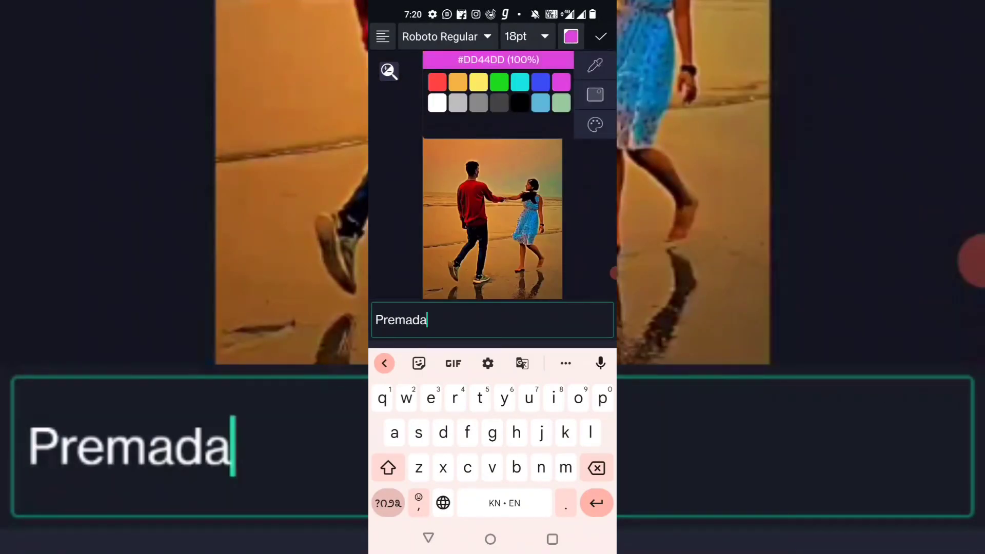
click(444, 36)
click(601, 36)
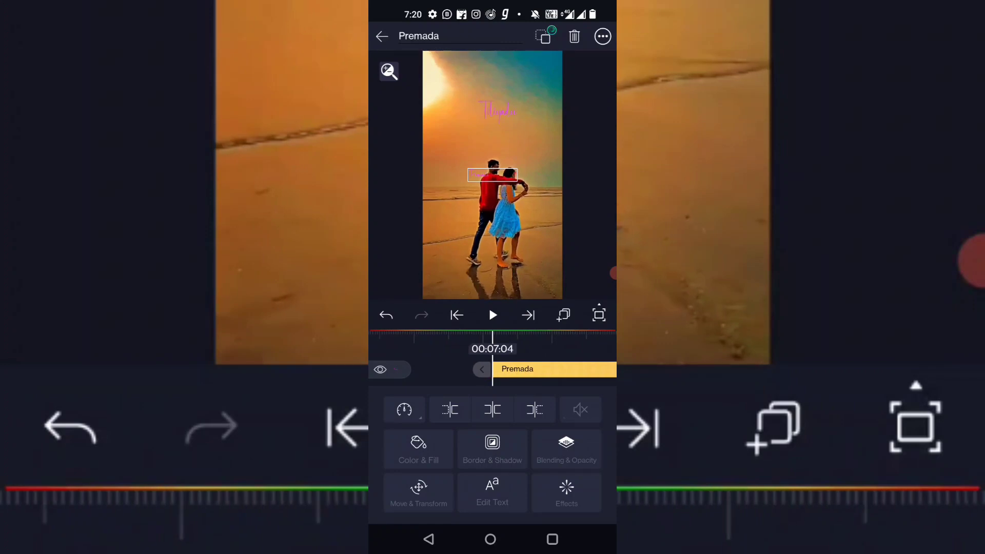
Turn up the Premada layer's scale dial and reposition the text near the top
click(420, 493)
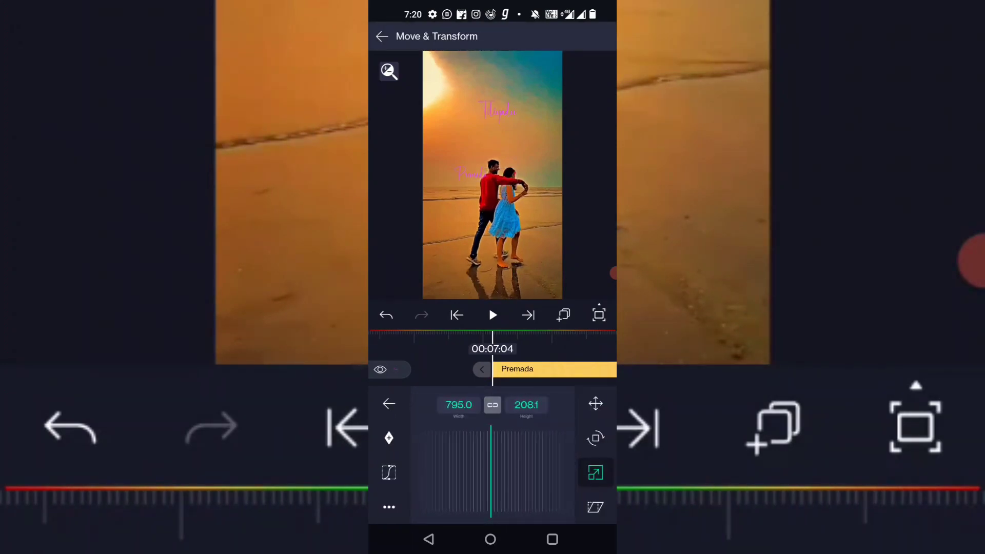
mouse_move(524, 469)
mouse_down()
mouse_move(450, 469)
mouse_move(484, 470)
mouse_up()
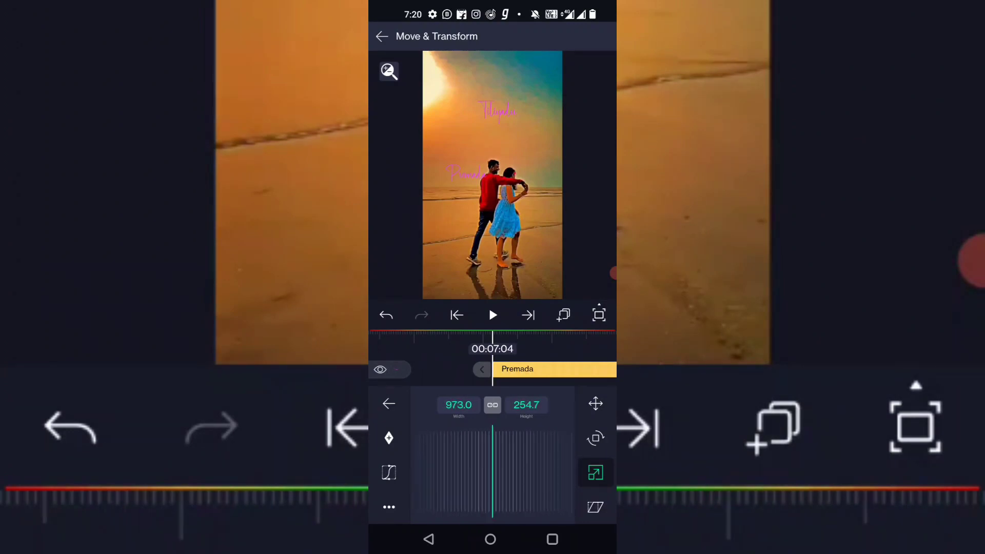
click(594, 403)
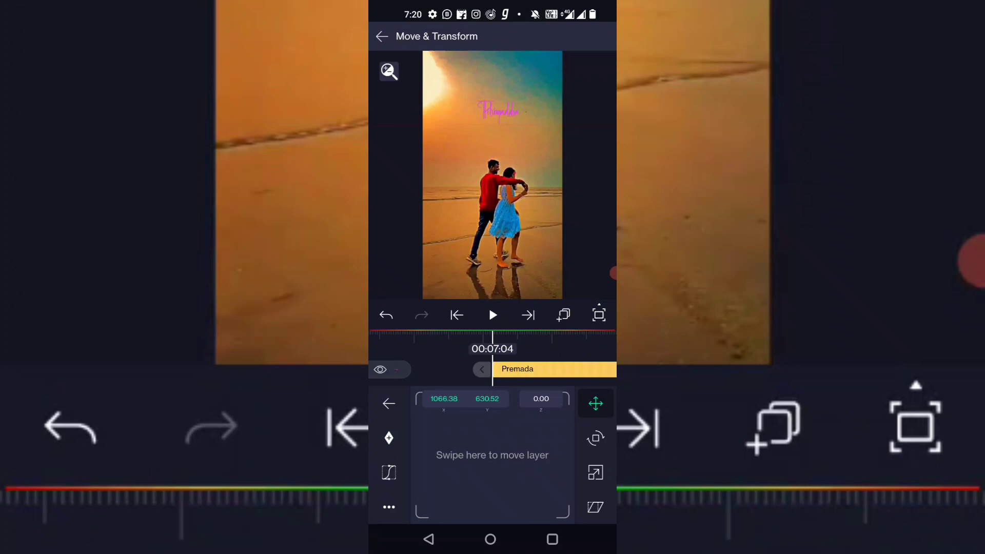
click(429, 539)
Play the lyric section twice and check the Premada text layer
click(493, 315)
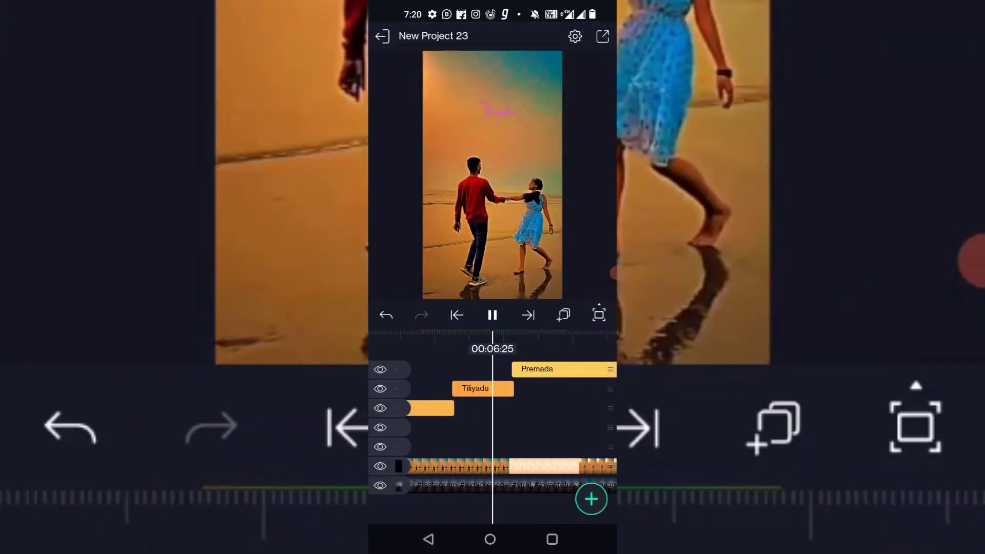
click(493, 315)
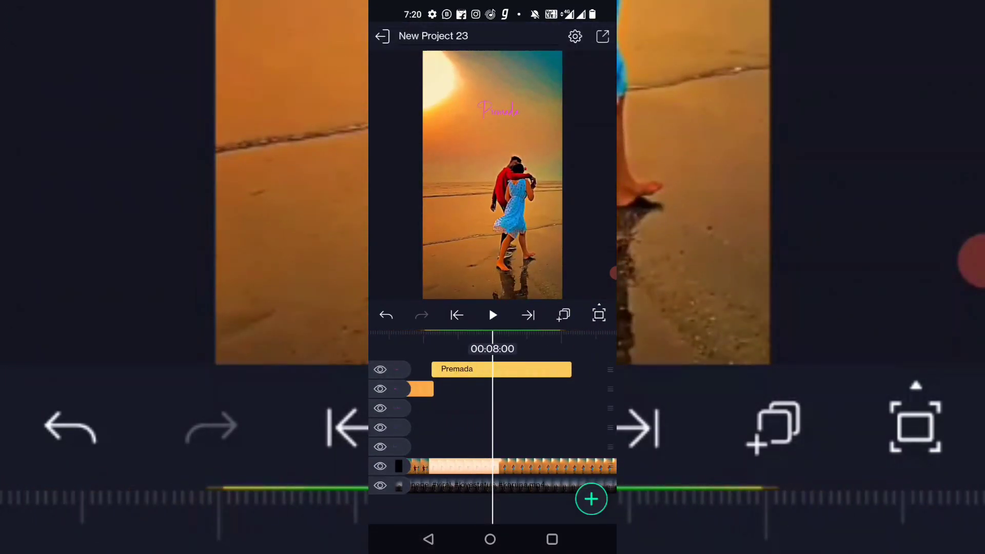
click(501, 369)
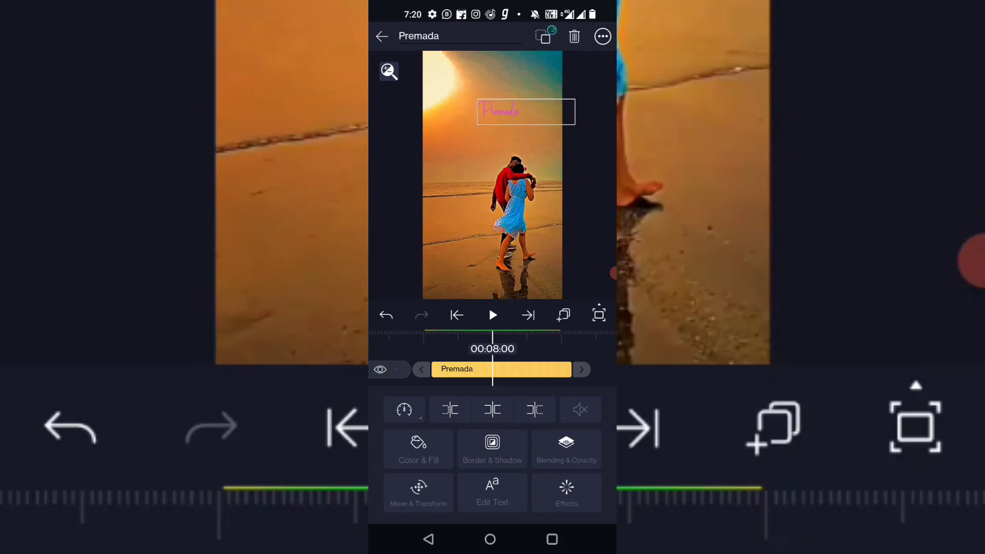
click(429, 539)
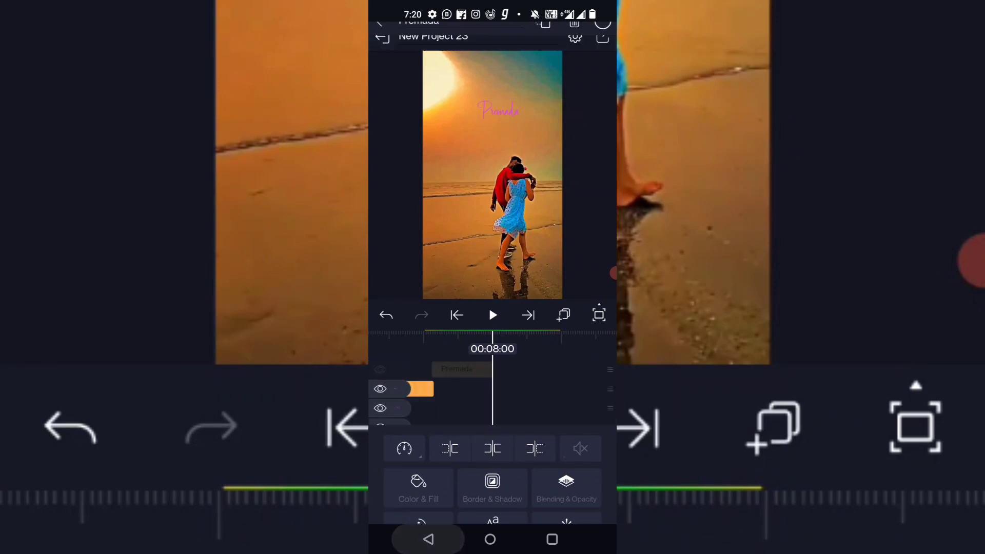
Scrub back to about one second, then open the Texteffects project
drag(431, 462, 538, 462)
drag(462, 462, 538, 462)
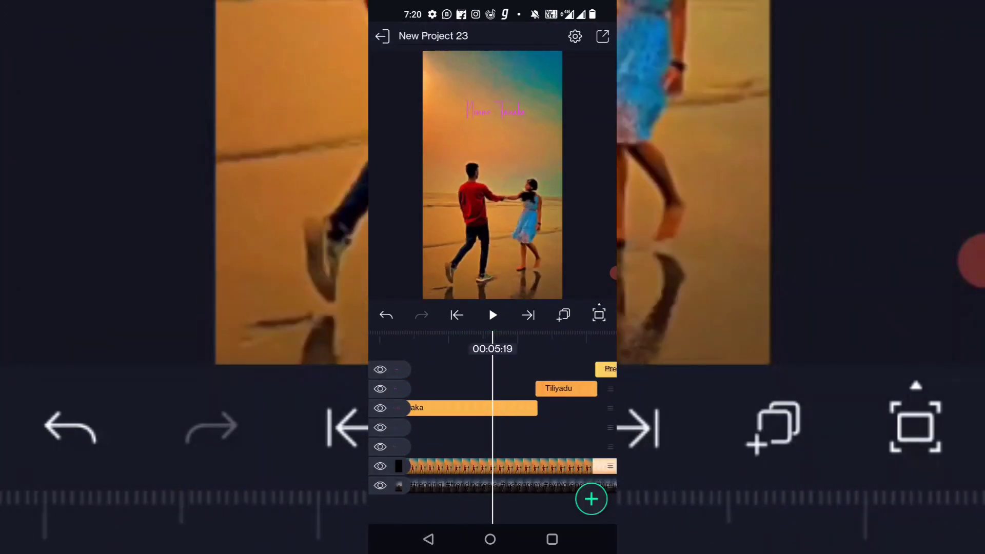
mouse_move(461, 463)
mouse_down()
mouse_move(585, 461)
mouse_move(477, 462)
mouse_move(503, 461)
mouse_up()
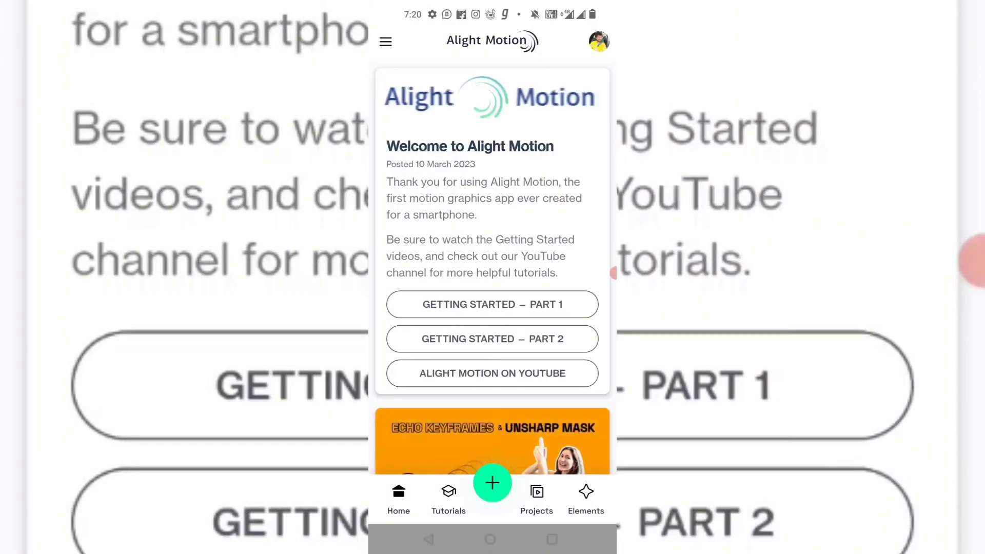
scroll(493, 269, down, 1)
scroll(492, 269, down, 2)
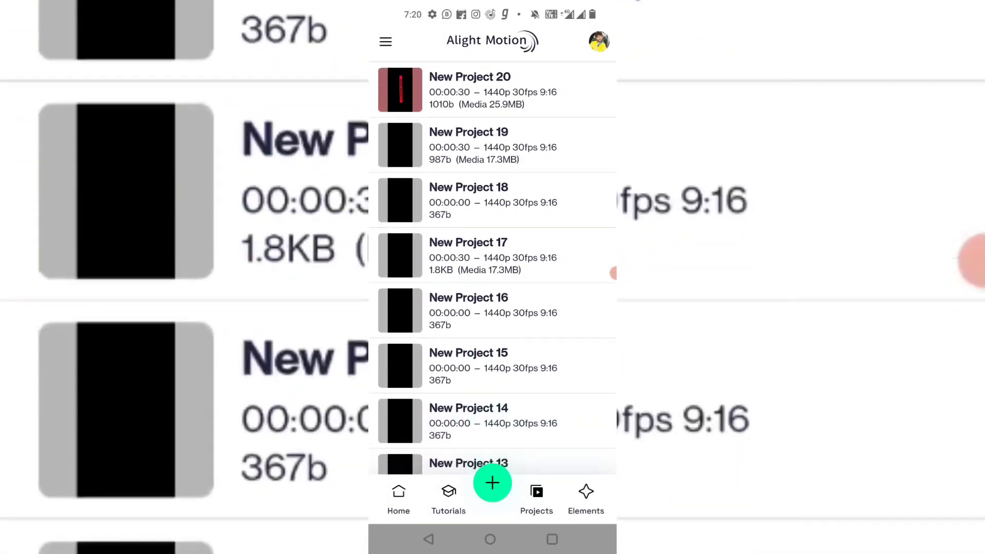
scroll(492, 270, down, 4)
scroll(492, 269, down, 7)
scroll(492, 269, down, 3)
scroll(493, 270, down, 4)
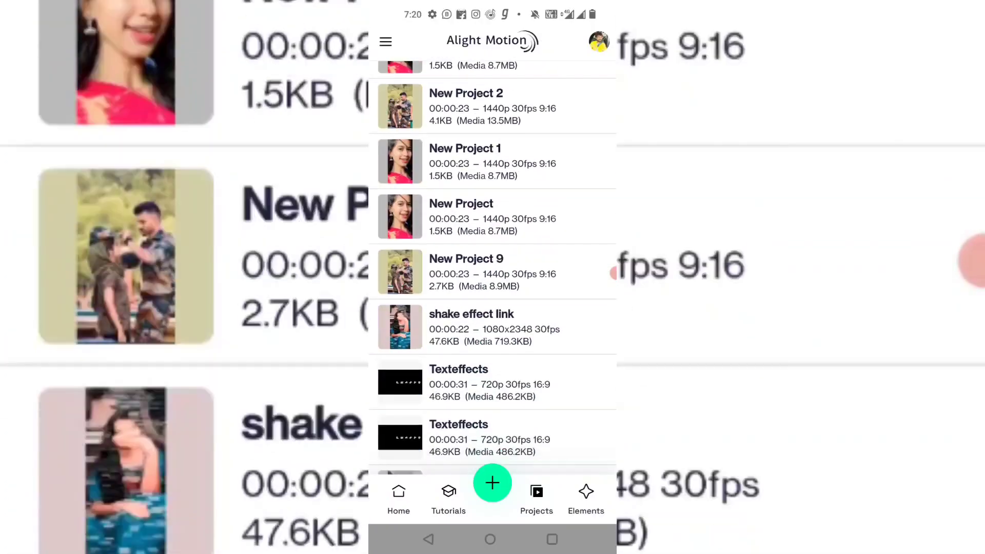
click(484, 386)
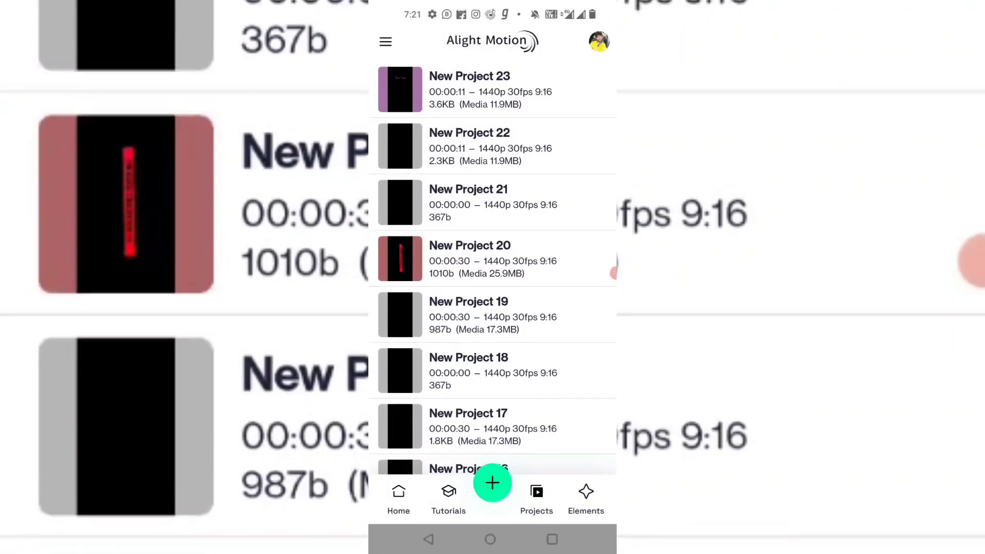
Reopen New Project 23 from the projects list
click(469, 88)
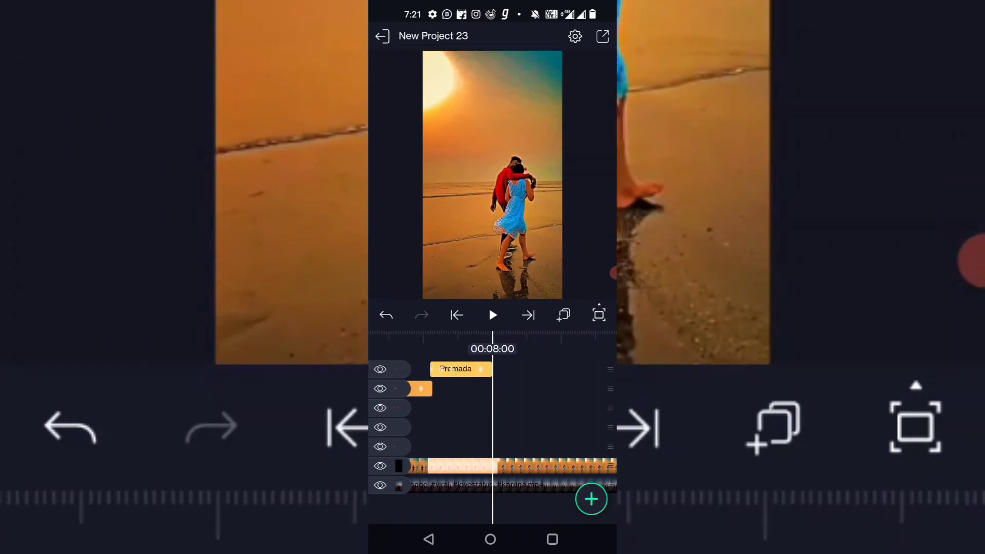
Trim the InShot beach video and Nenne_tanaka song at 8 seconds, then replay from the start
click(539, 465)
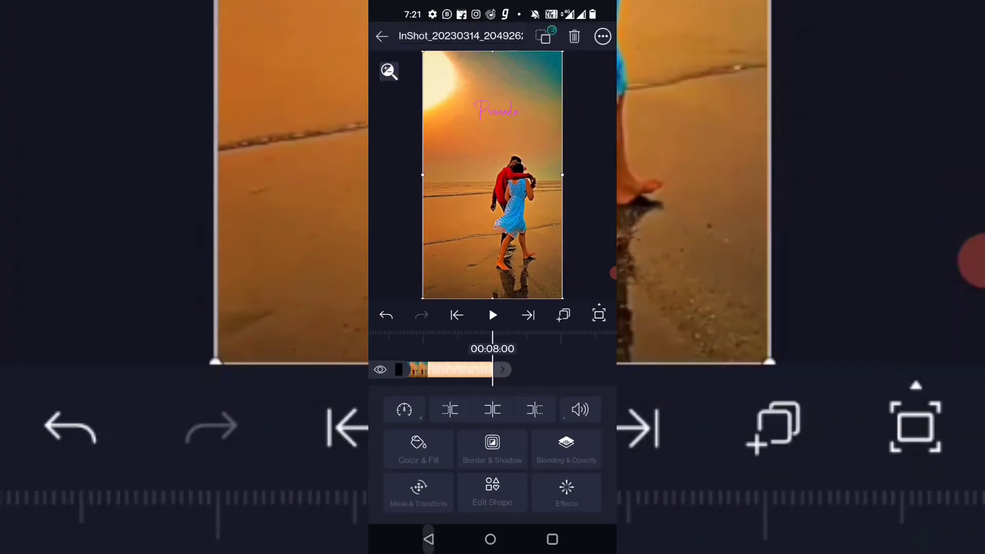
click(382, 37)
click(508, 479)
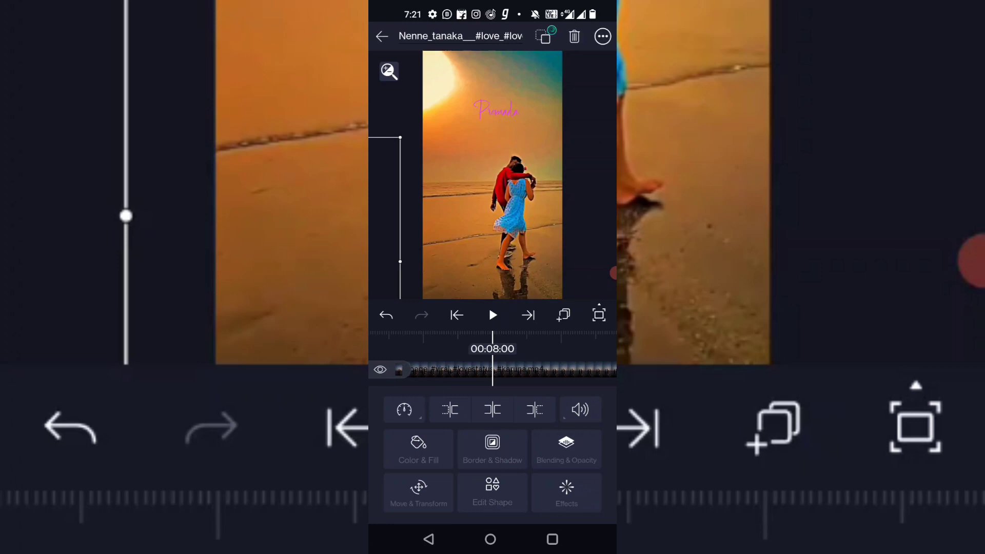
click(382, 36)
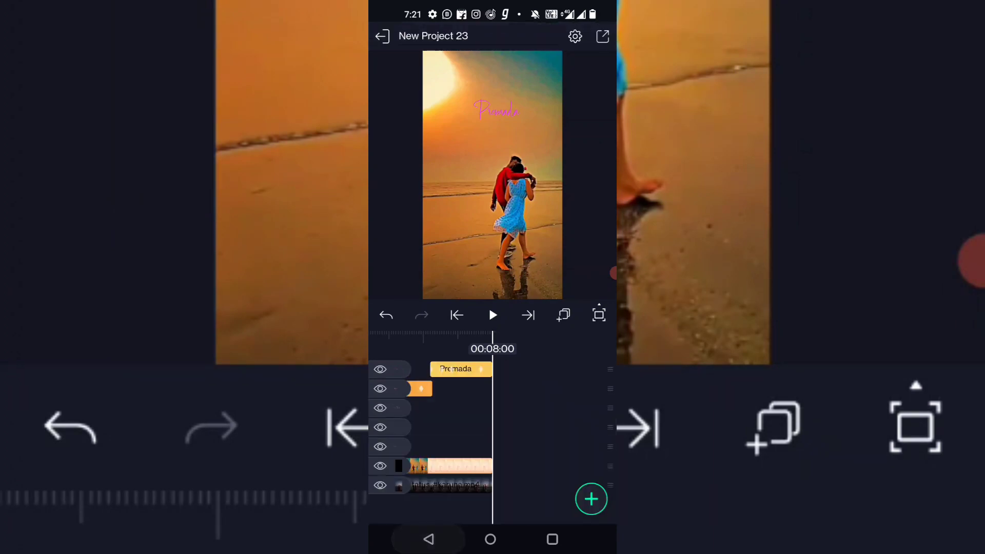
drag(462, 431, 600, 431)
click(492, 314)
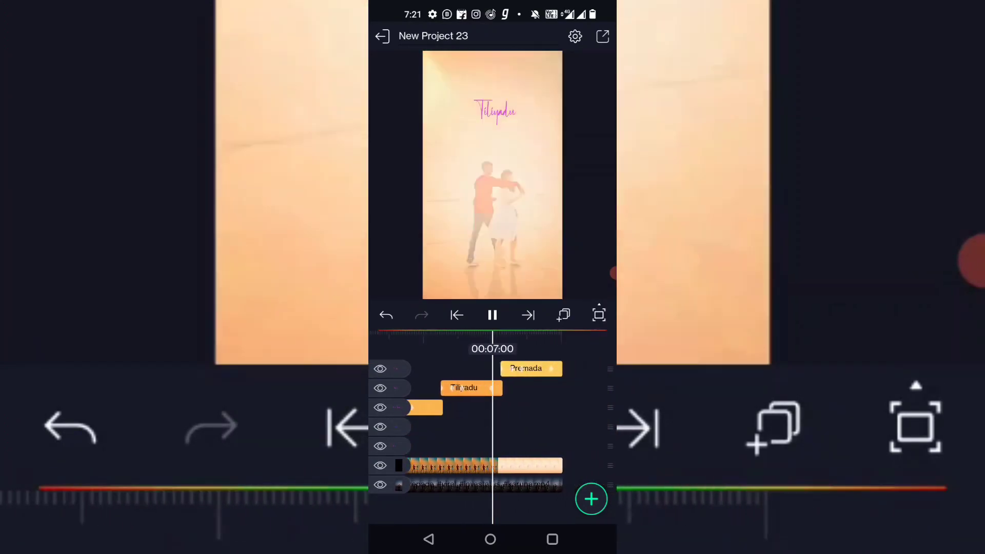
Stop playback and scrub through the first four seconds of the lyric video
click(492, 315)
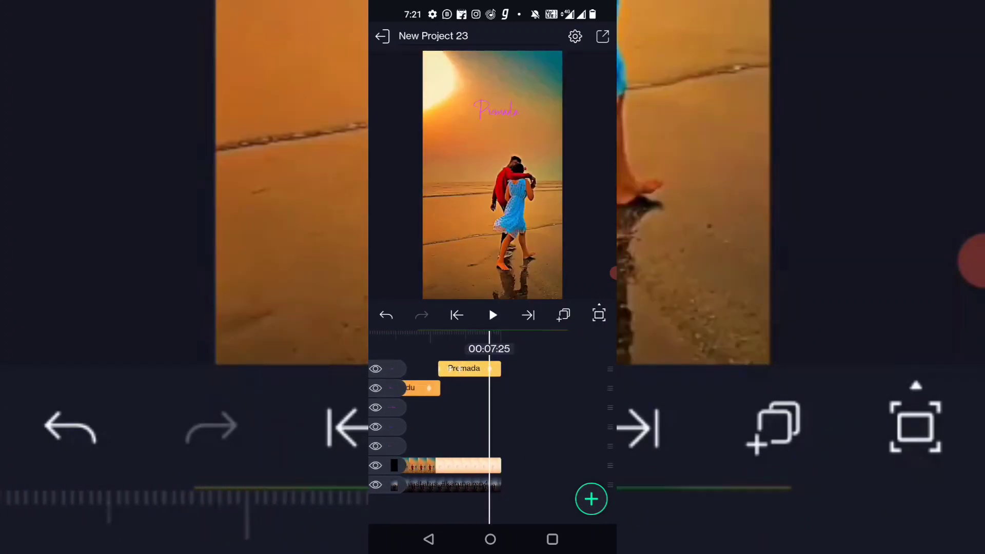
drag(431, 431, 600, 431)
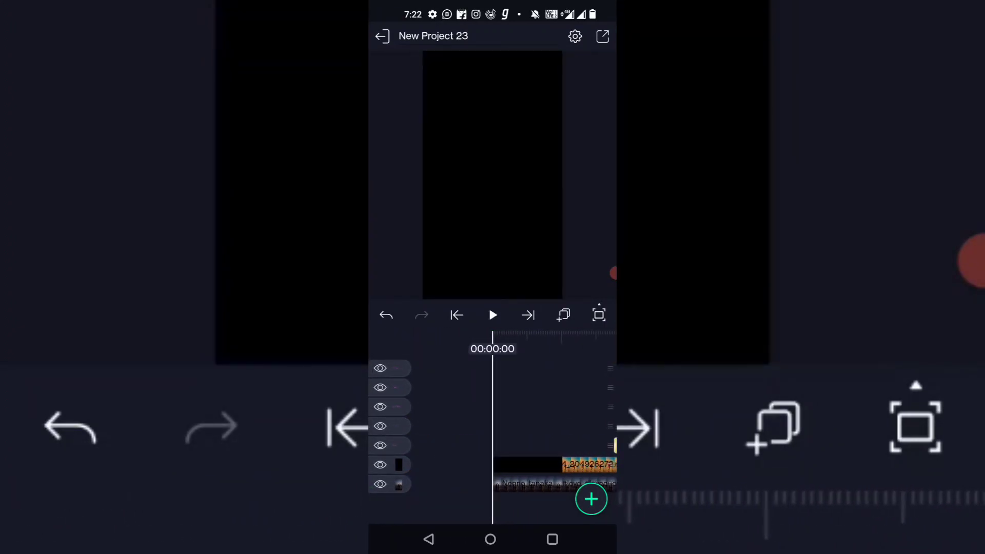
drag(539, 431, 458, 431)
drag(539, 431, 486, 431)
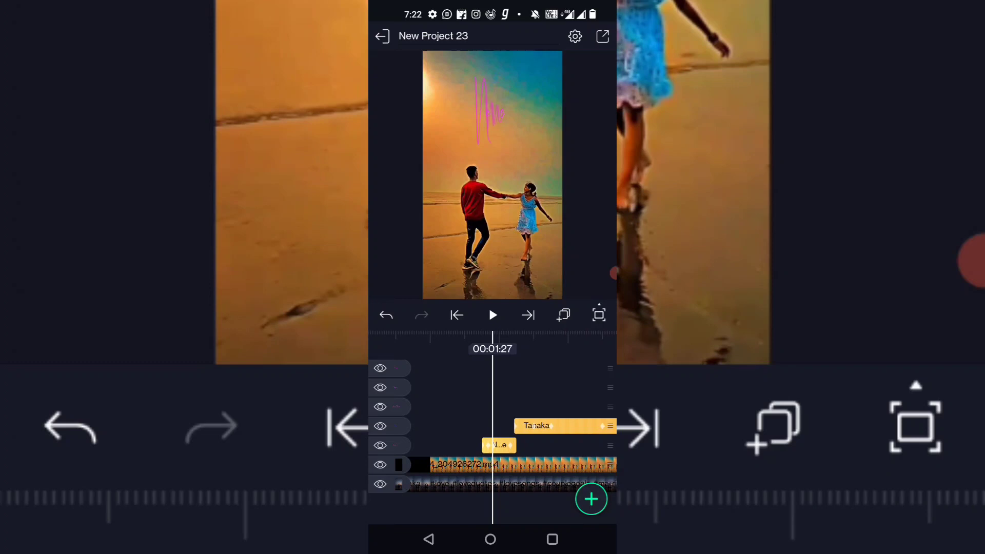
mouse_move(584, 431)
mouse_down()
mouse_move(431, 431)
mouse_move(539, 430)
mouse_up()
Return to the start and export New Project 23 as 1440p (QHD) video
drag(432, 431, 554, 431)
mouse_move(461, 431)
mouse_down()
mouse_move(539, 431)
mouse_move(464, 431)
mouse_move(519, 431)
mouse_up()
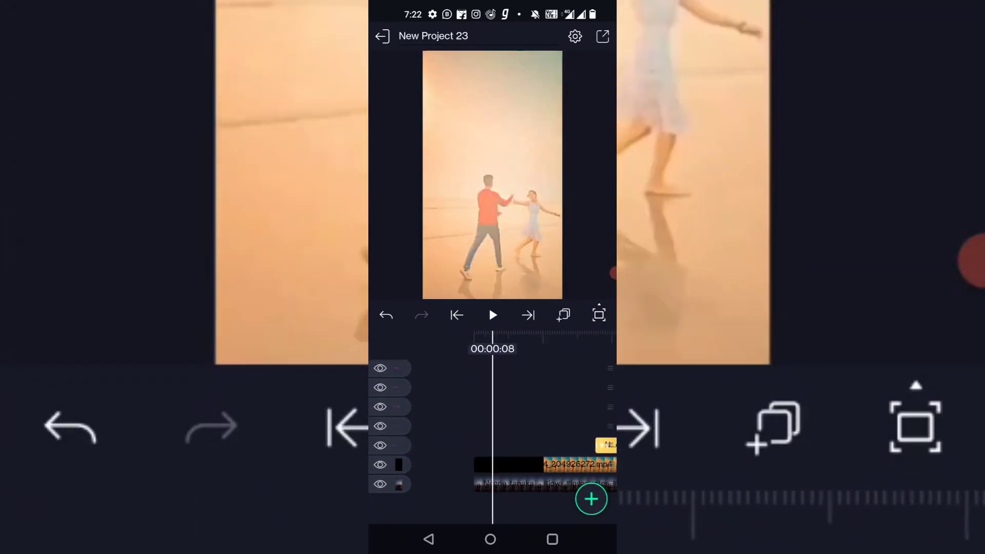
click(602, 36)
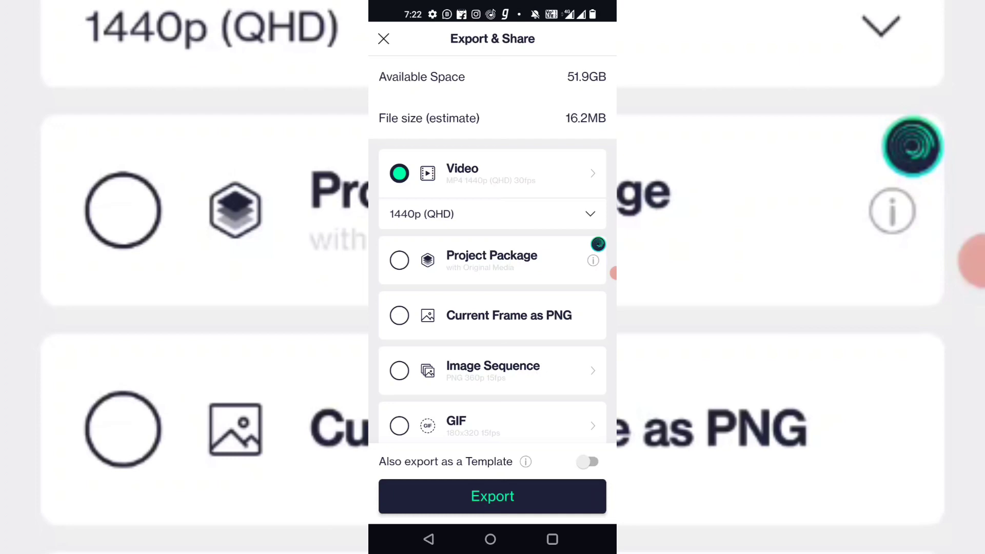
click(492, 497)
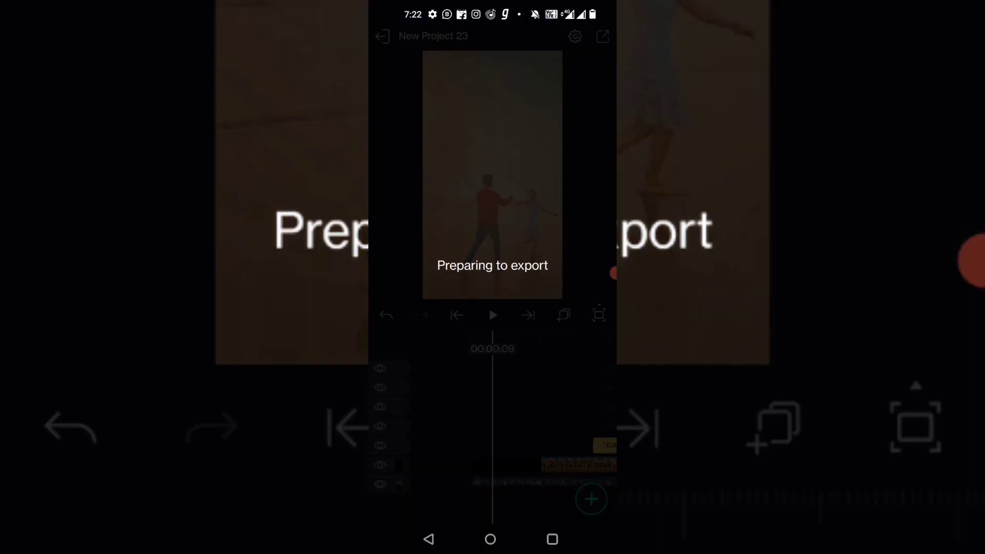